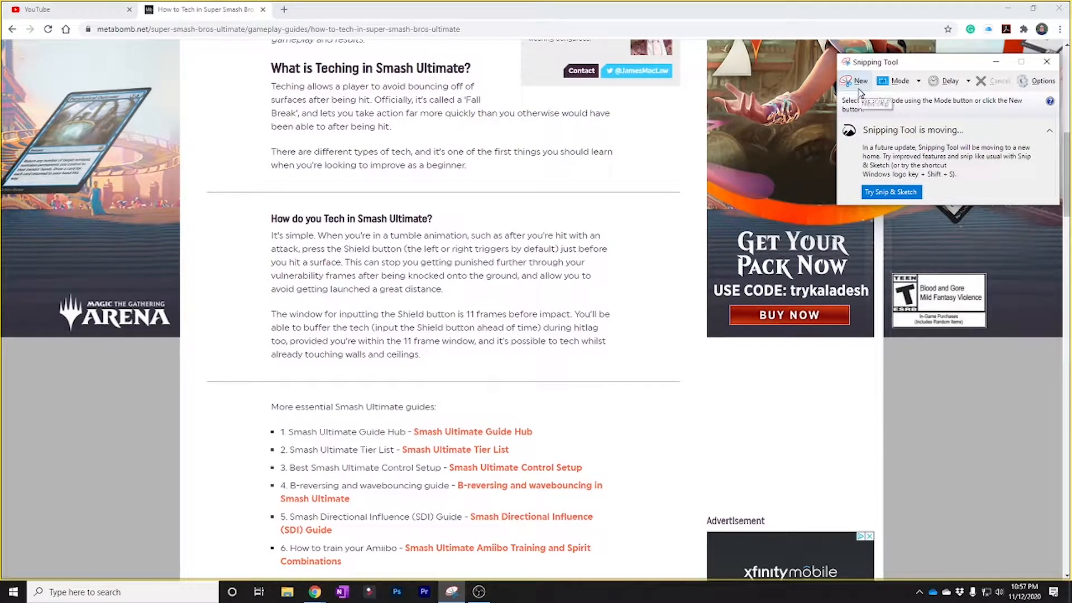
Capture a rectangular snip of the "How do you Tech in Smash Ultimate?" section, including both of its paragraphs
{"action": "left_click", "coordinate": [919, 83]}
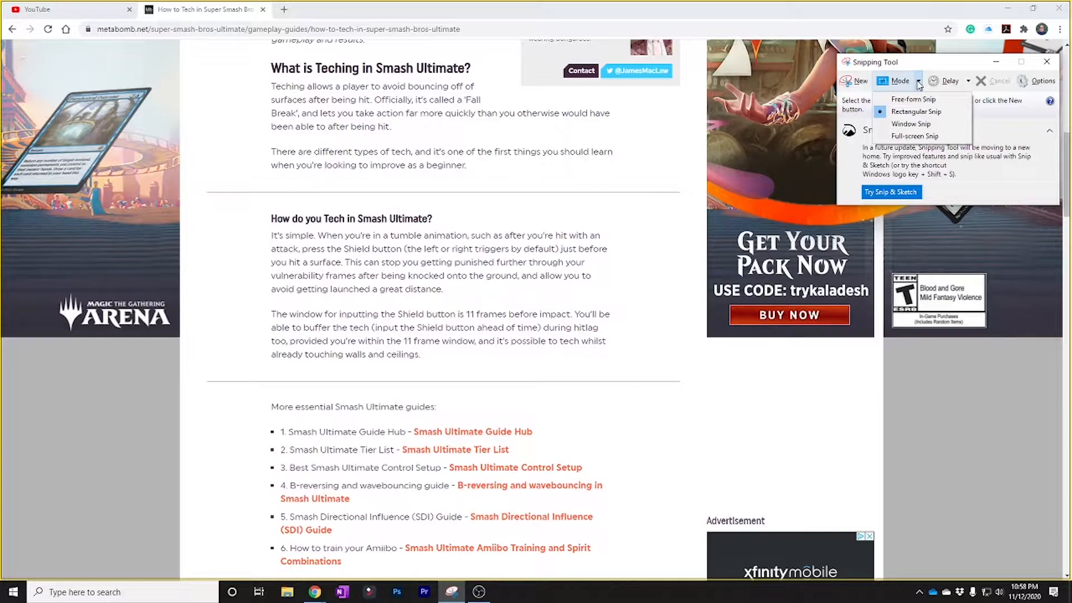
{"action": "left_click", "coordinate": [908, 114]}
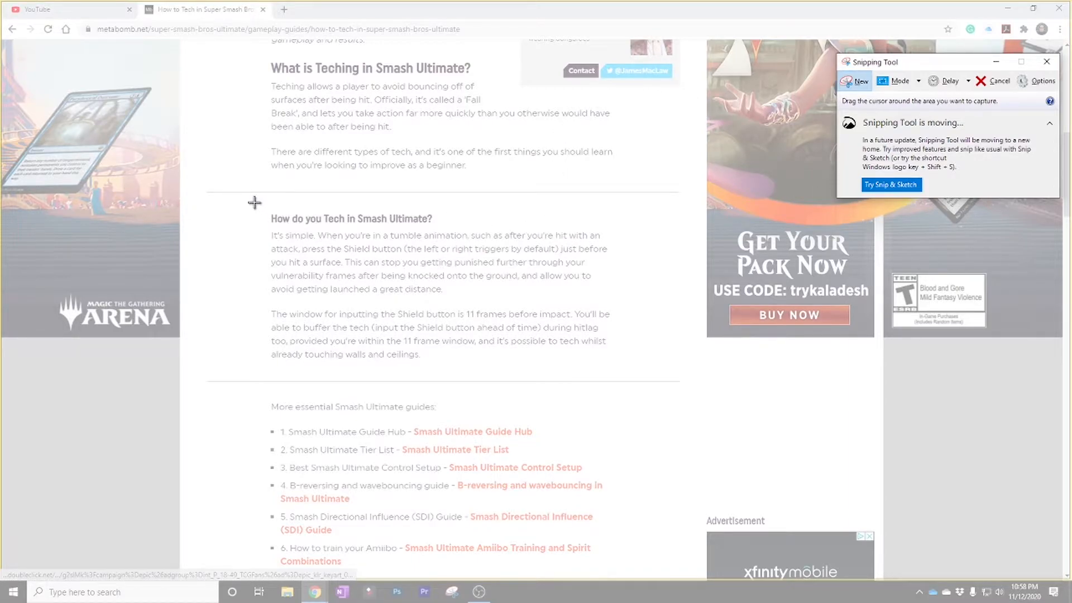
{"action": "left_click_drag", "start_coordinate": [255, 200], "coordinate": [645, 375]}
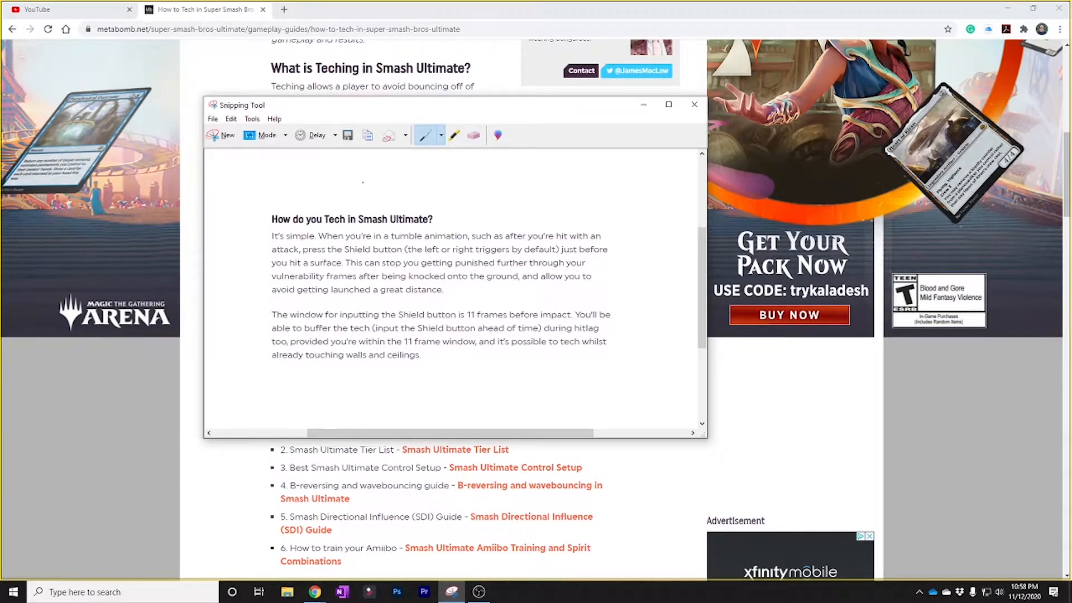
Annotate the snip by circling the heading and underlining the first paragraph's end in red pen, and highlighting "stop you getting punished further"
{"action": "left_click", "coordinate": [441, 135]}
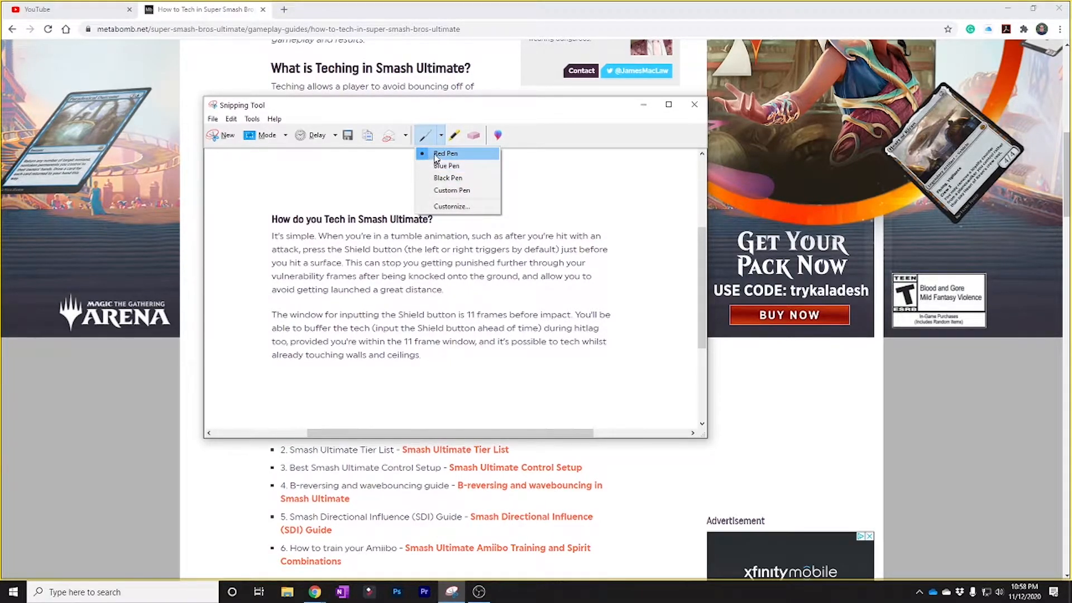
{"action": "left_click", "coordinate": [445, 154]}
{"action": "mouse_move", "coordinate": [263, 215]}
{"action": "left_mouse_down"}
{"action": "mouse_move", "coordinate": [477, 230]}
{"action": "mouse_move", "coordinate": [282, 202]}
{"action": "mouse_move", "coordinate": [256, 217]}
{"action": "left_mouse_up"}
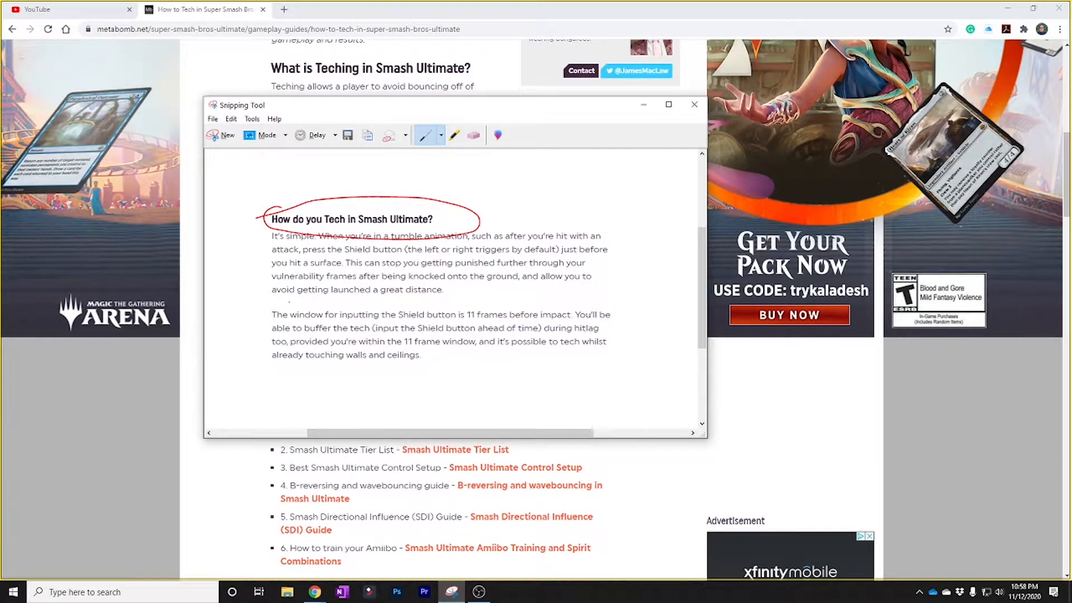
{"action": "left_click_drag", "start_coordinate": [283, 302], "coordinate": [454, 302]}
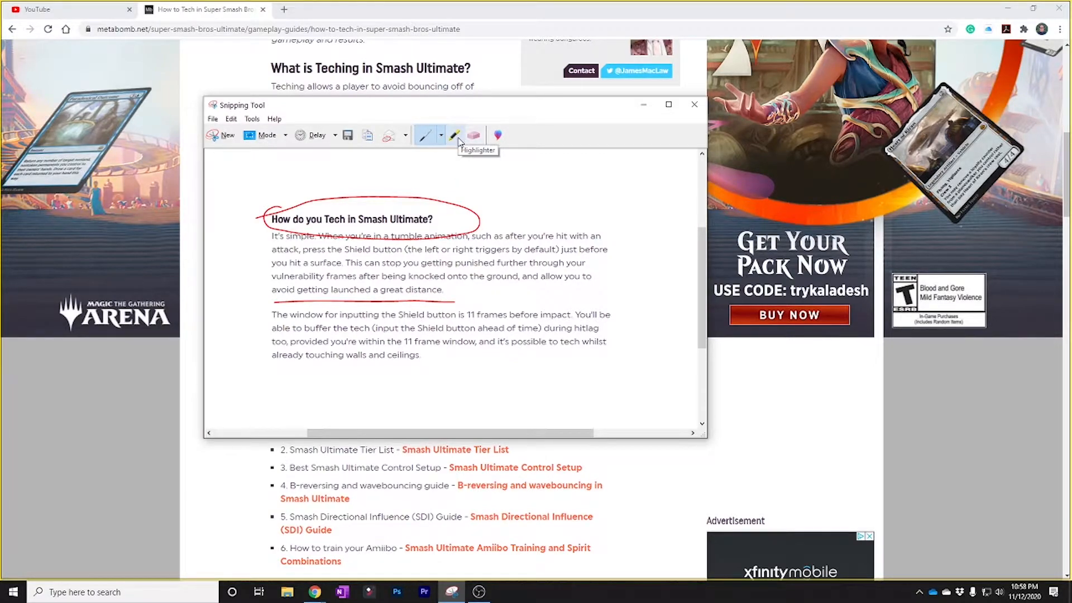
{"action": "left_click", "coordinate": [455, 137]}
{"action": "left_click_drag", "start_coordinate": [384, 265], "coordinate": [501, 263]}
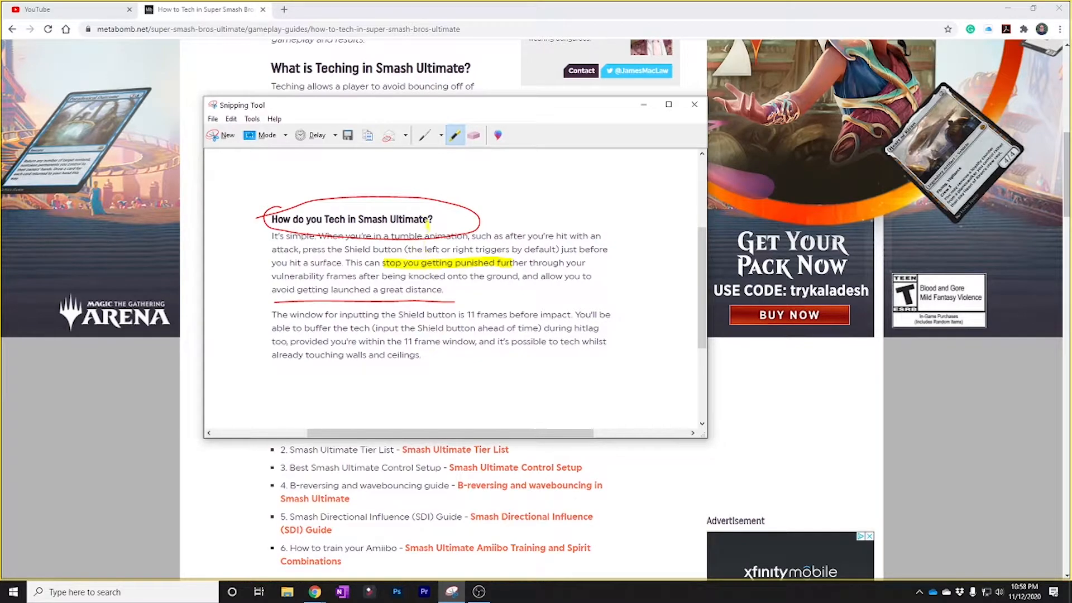
Erase the yellow highlight, the red circle around the heading and the red underline from the snip
{"action": "left_click", "coordinate": [474, 135]}
{"action": "left_click", "coordinate": [476, 259]}
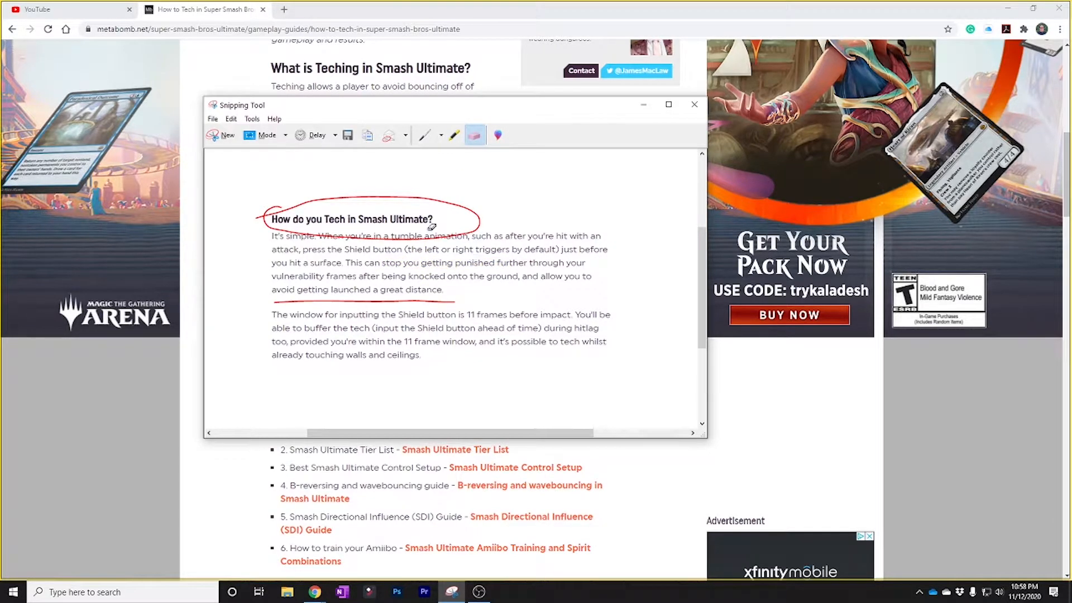
{"action": "left_click", "coordinate": [427, 236]}
{"action": "left_click", "coordinate": [357, 301]}
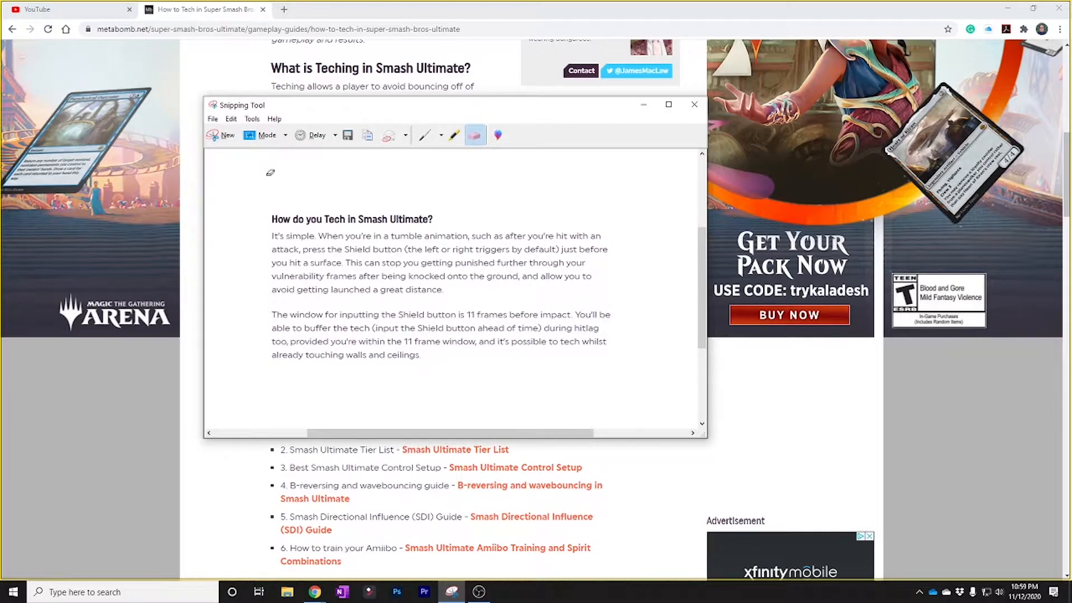
Save the snip as the JPEG file firstshot.JPG in the Desktop's Snipping folder and close Snipping Tool
{"action": "left_click", "coordinate": [214, 119]}
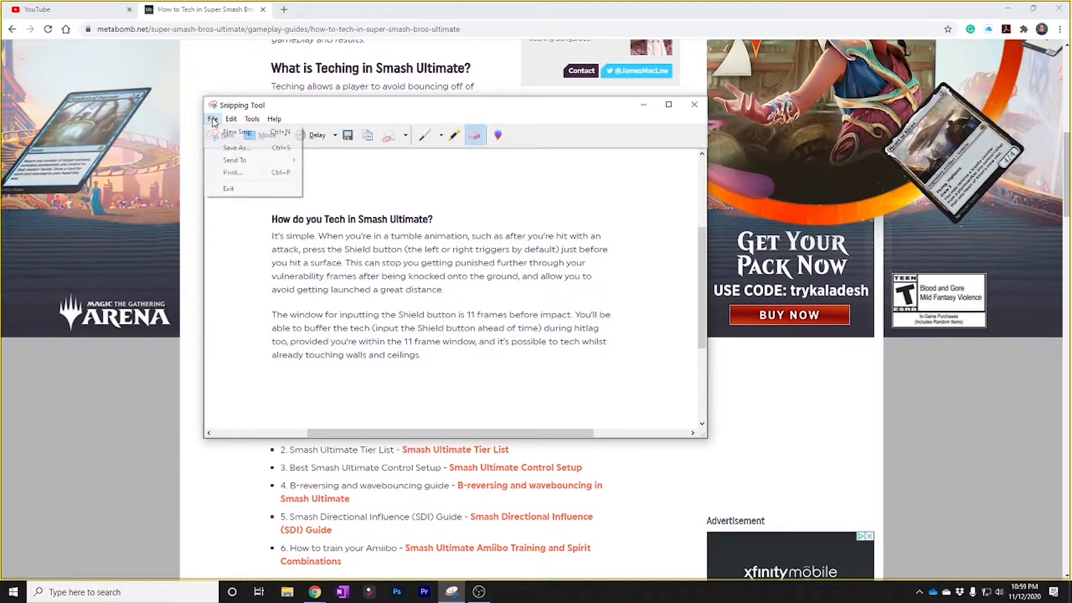
{"action": "left_click", "coordinate": [229, 148]}
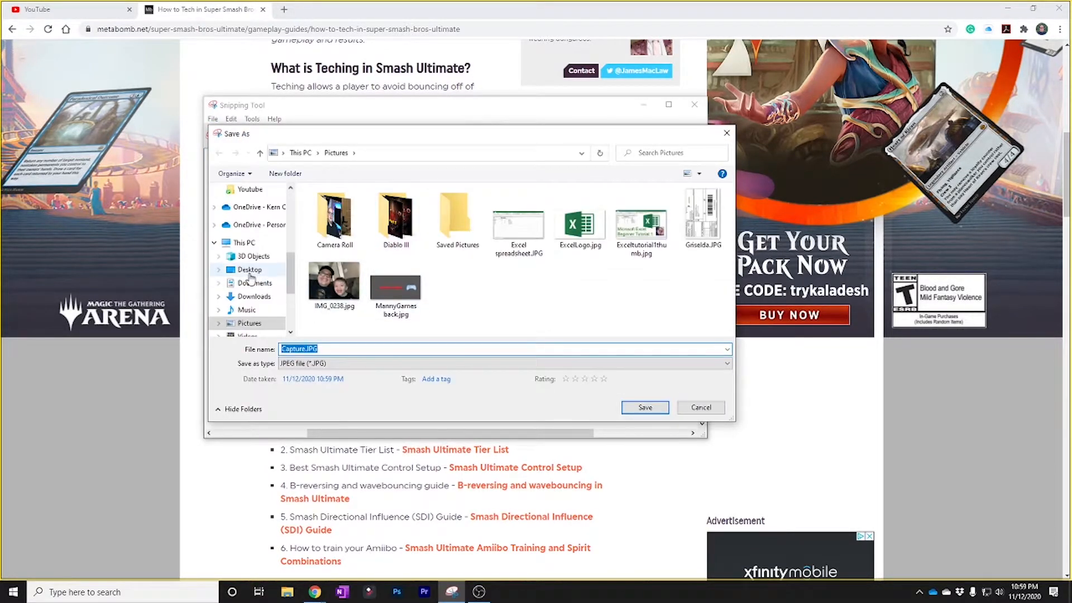
{"action": "left_click", "coordinate": [249, 270]}
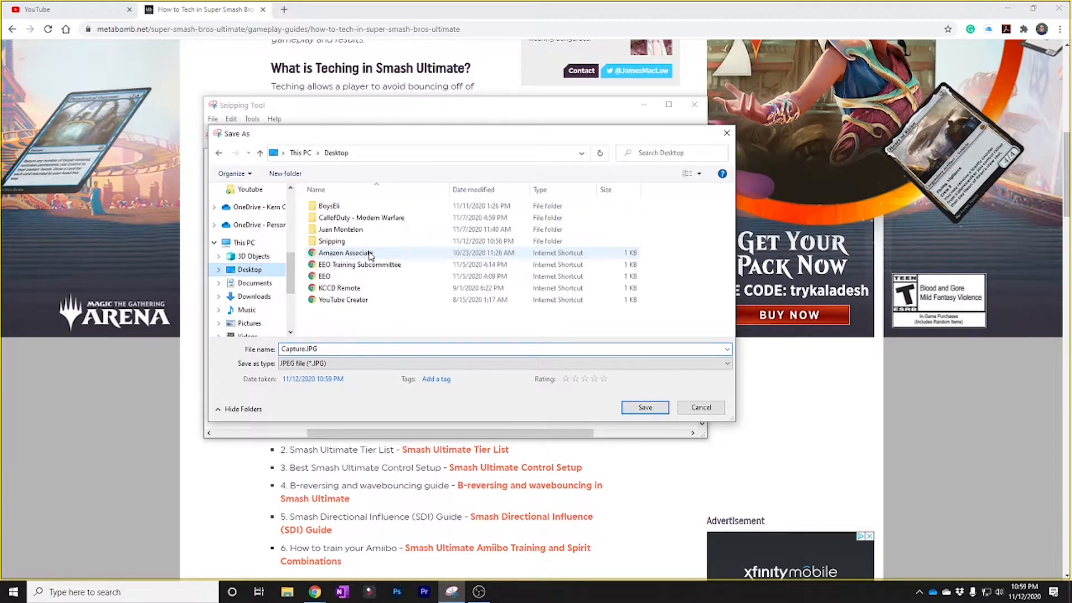
{"action": "double_click", "coordinate": [333, 241]}
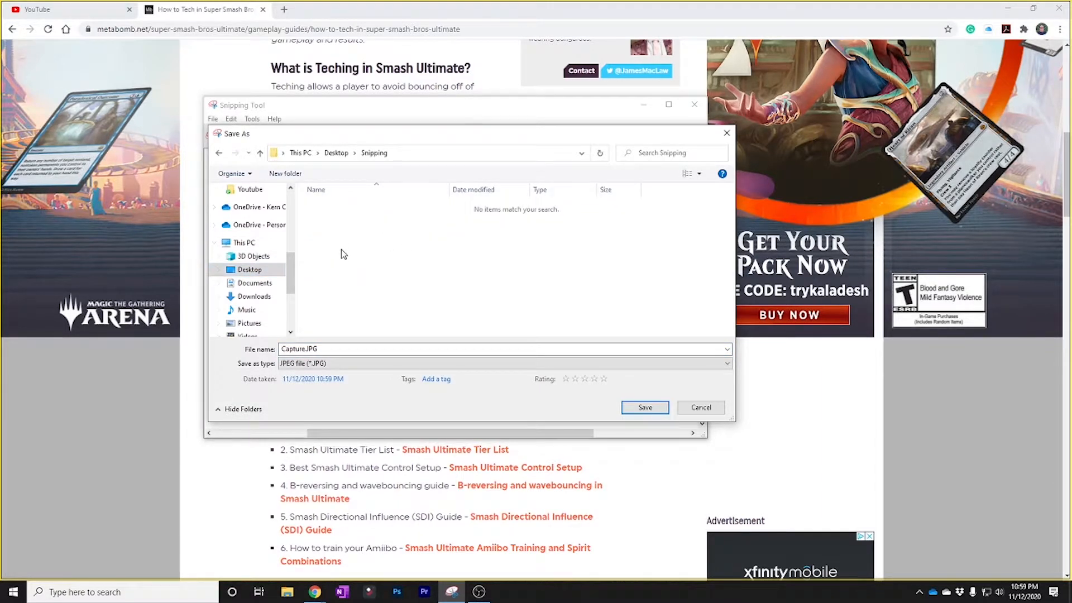
{"action": "left_click", "coordinate": [315, 348]}
{"action": "double_click", "coordinate": [286, 349]}
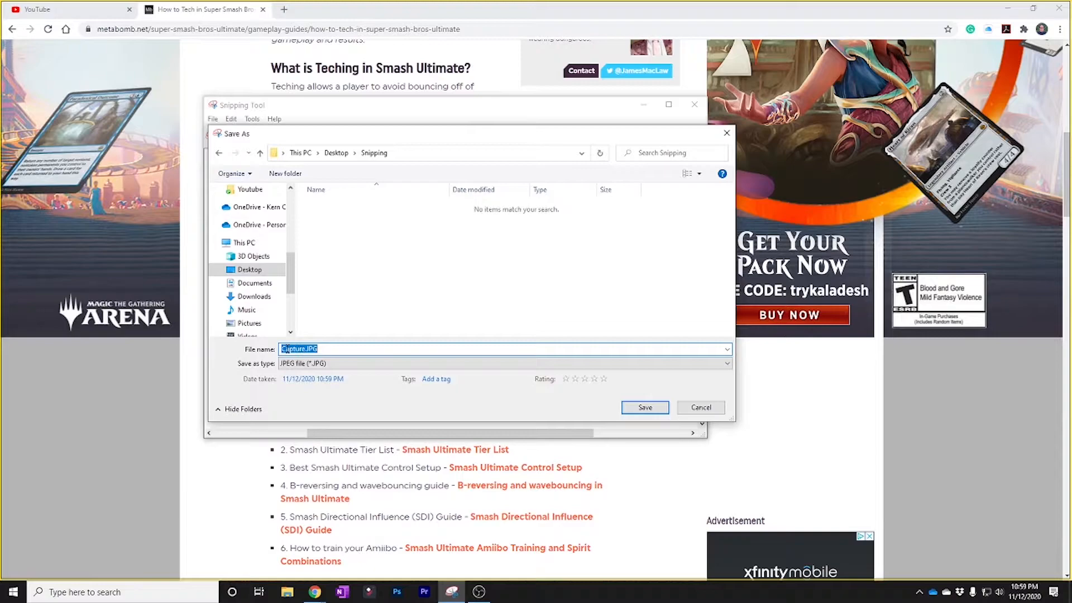
{"action": "left_click", "coordinate": [350, 349]}
{"action": "key", "text": "Return"}
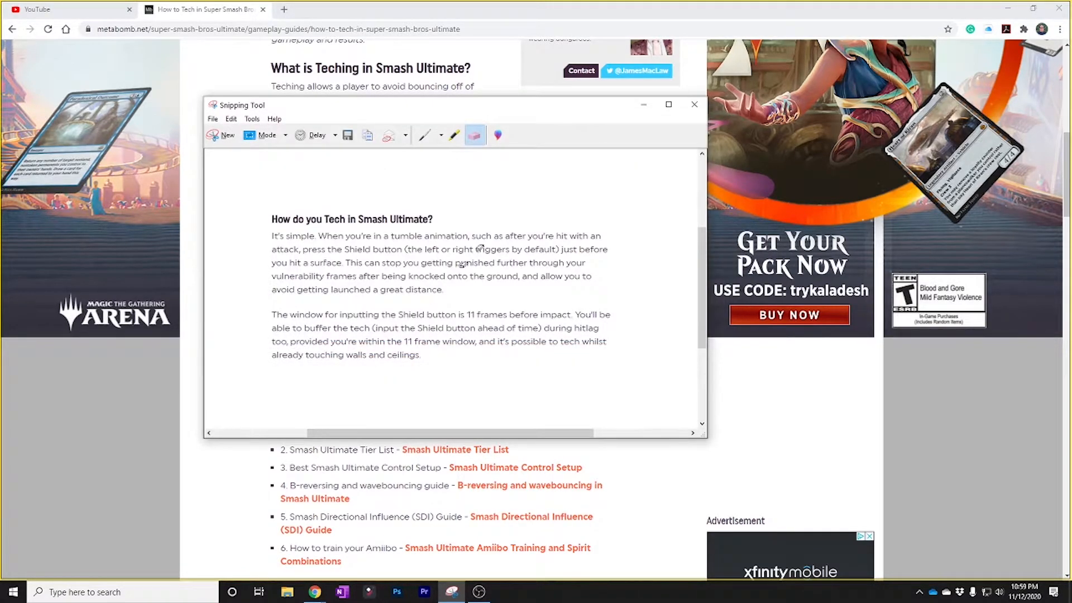
{"action": "left_click", "coordinate": [694, 105]}
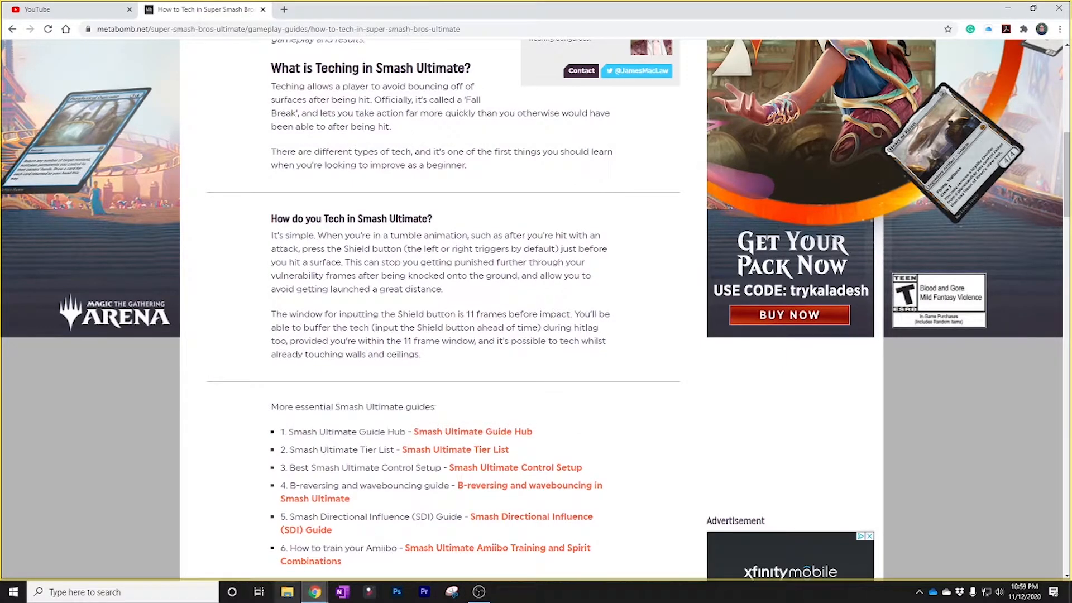
Switch to File Explorer and view firstshot.JPG from the Desktop's Snipping folder in a maximized Photos window, closing it when done
{"action": "left_click", "coordinate": [288, 592]}
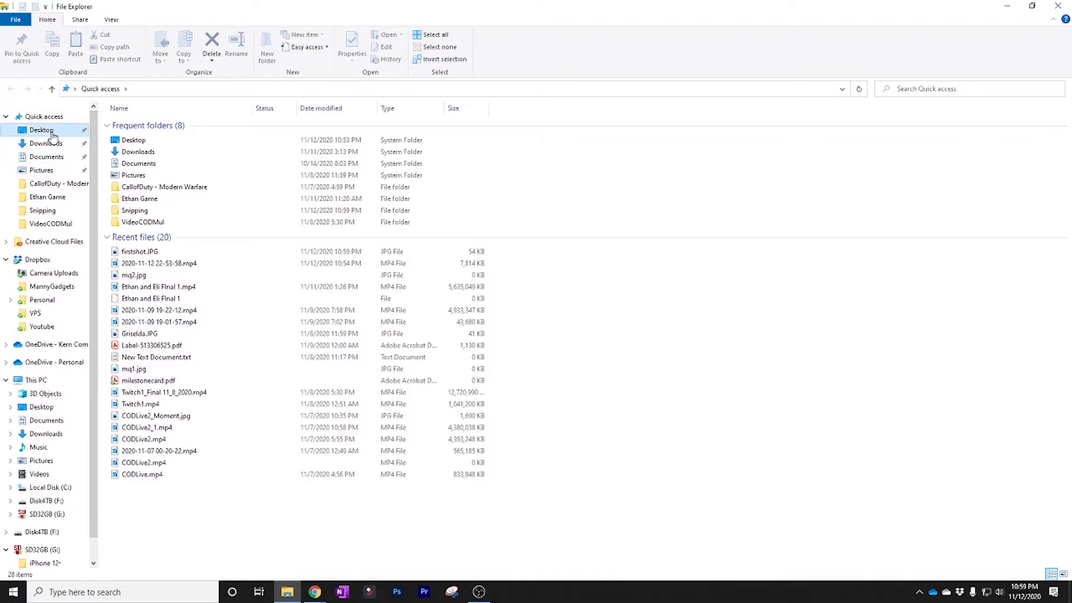
{"action": "left_click", "coordinate": [40, 130]}
{"action": "double_click", "coordinate": [133, 160]}
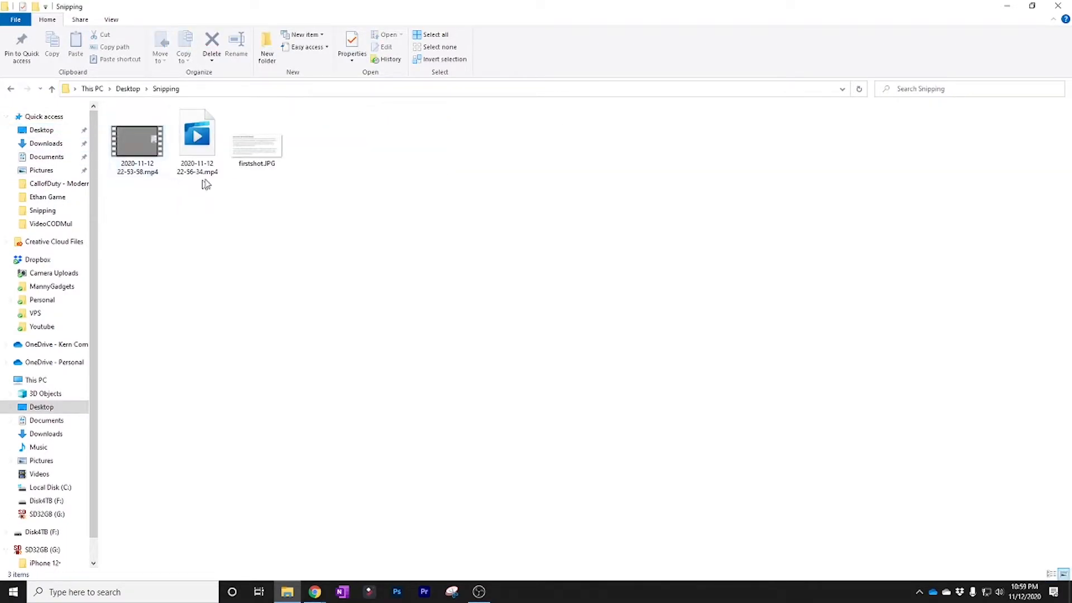
{"action": "double_click", "coordinate": [261, 153]}
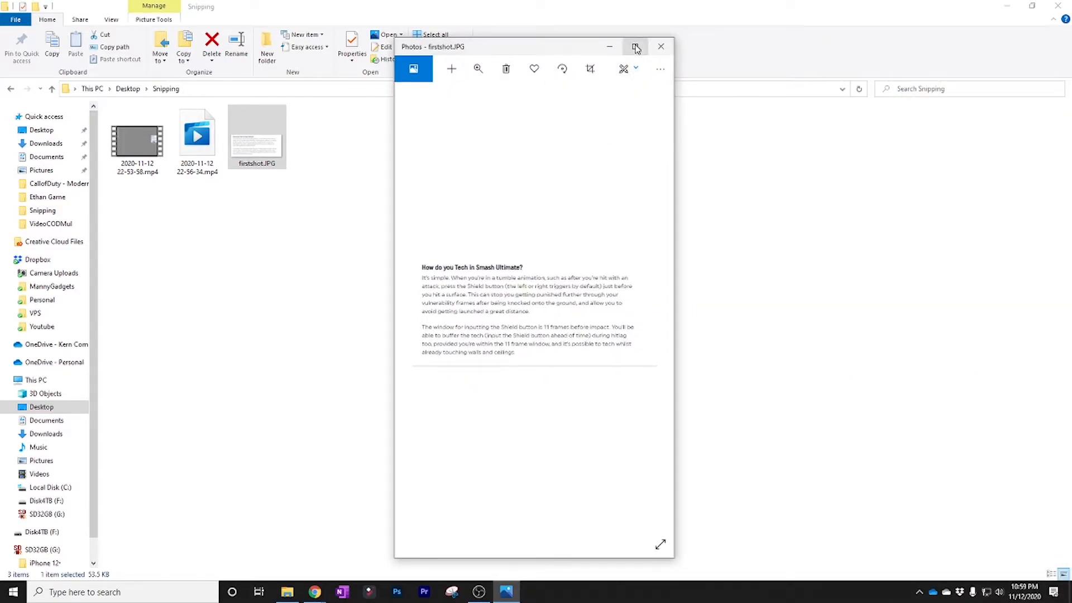
{"action": "left_click", "coordinate": [635, 46]}
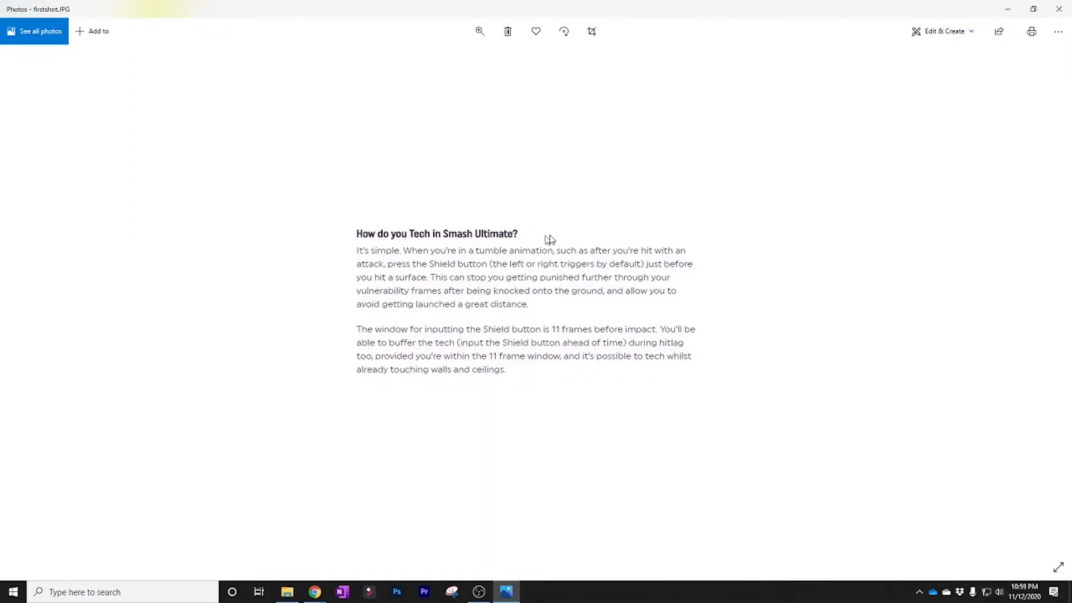
{"action": "left_click", "coordinate": [1057, 9]}
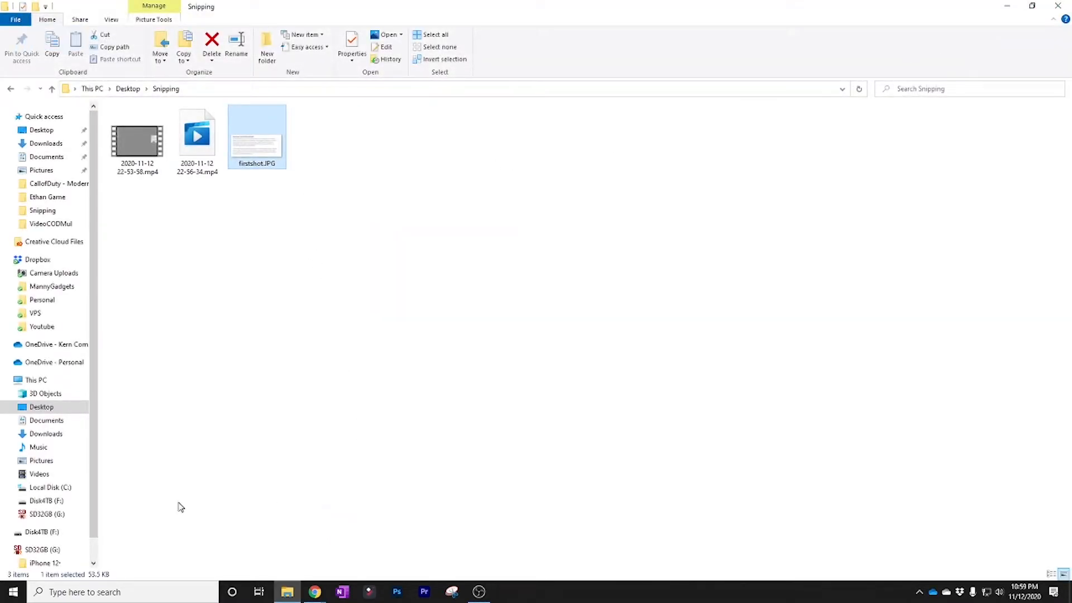
Search Windows for "word", launch Word and create a blank document
{"action": "left_click", "coordinate": [123, 595]}
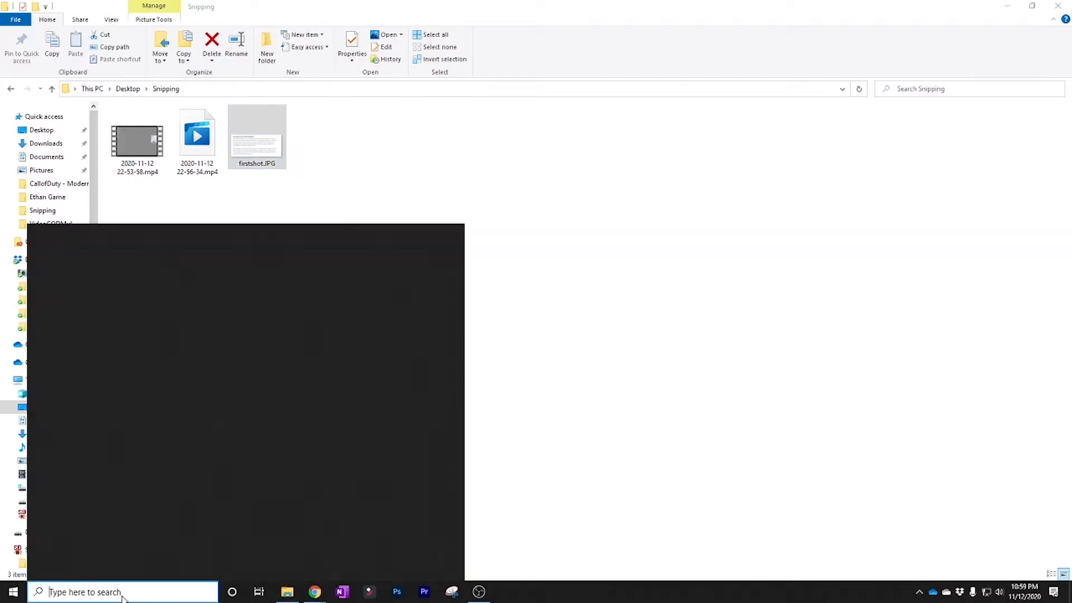
{"action": "type", "text": "word"}
{"action": "key", "text": "Return"}
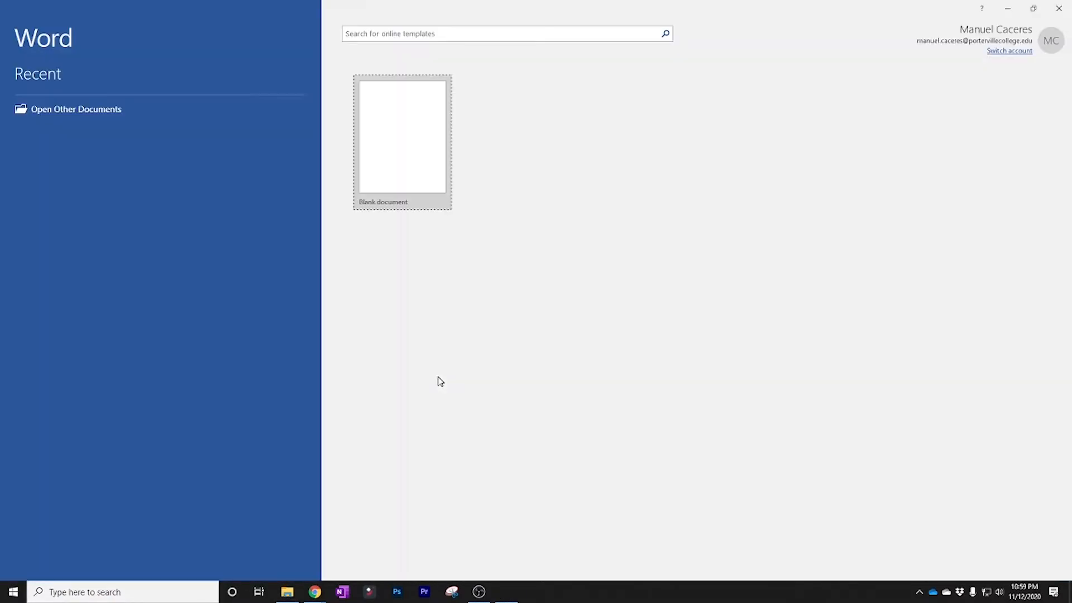
{"action": "left_click", "coordinate": [405, 157]}
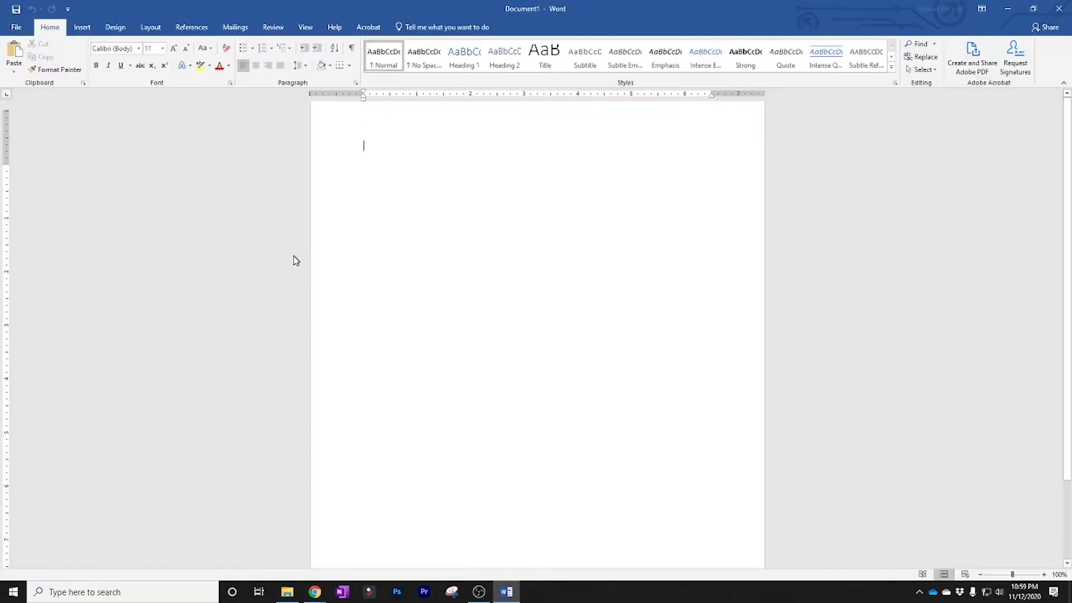
Insert the picture firstshot.JPG from the Desktop's Snipping folder into the blank document and leave it deselected
{"action": "left_click", "coordinate": [83, 28]}
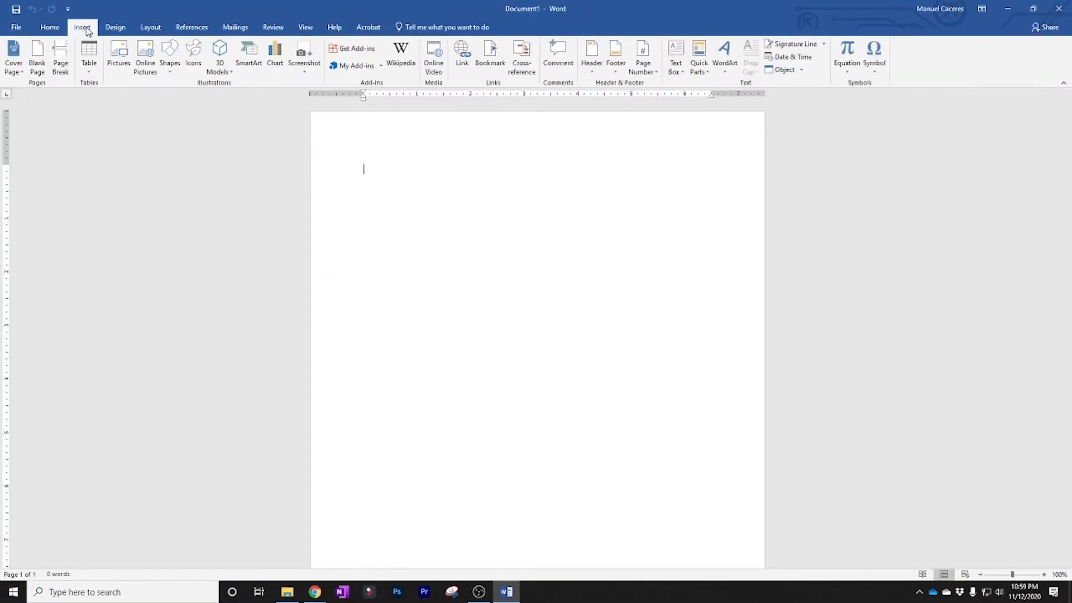
{"action": "left_click", "coordinate": [120, 66]}
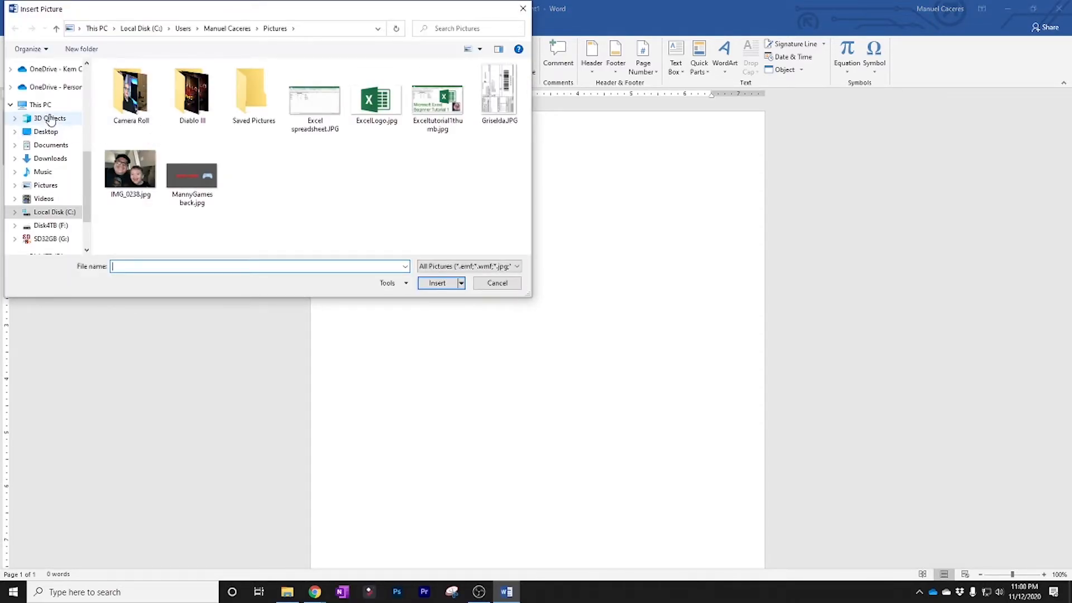
{"action": "left_click", "coordinate": [47, 133]}
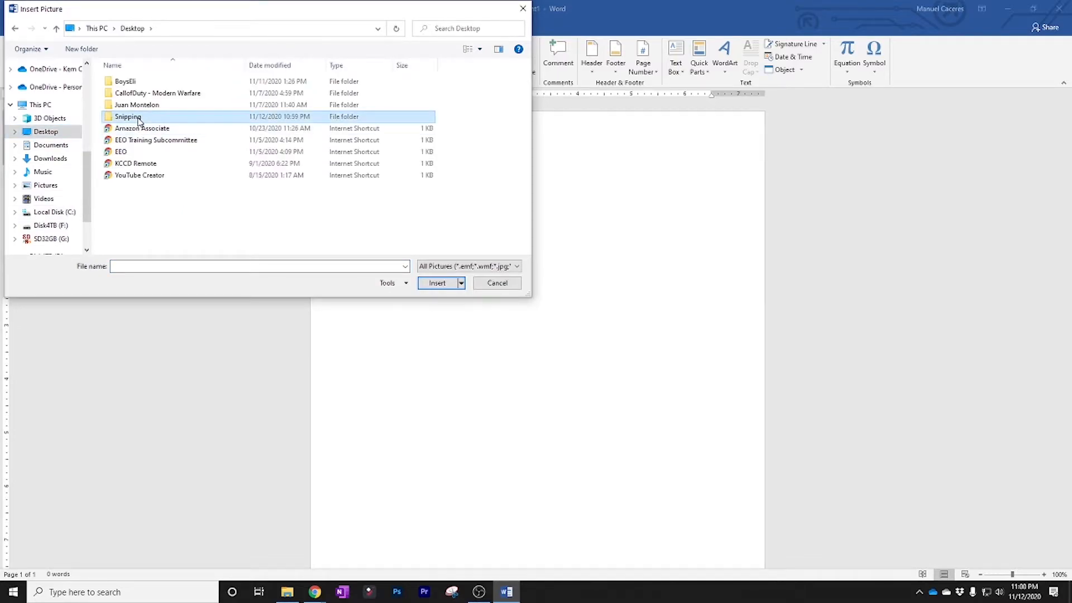
{"action": "double_click", "coordinate": [142, 108]}
{"action": "left_click", "coordinate": [129, 106]}
{"action": "left_click", "coordinate": [438, 284]}
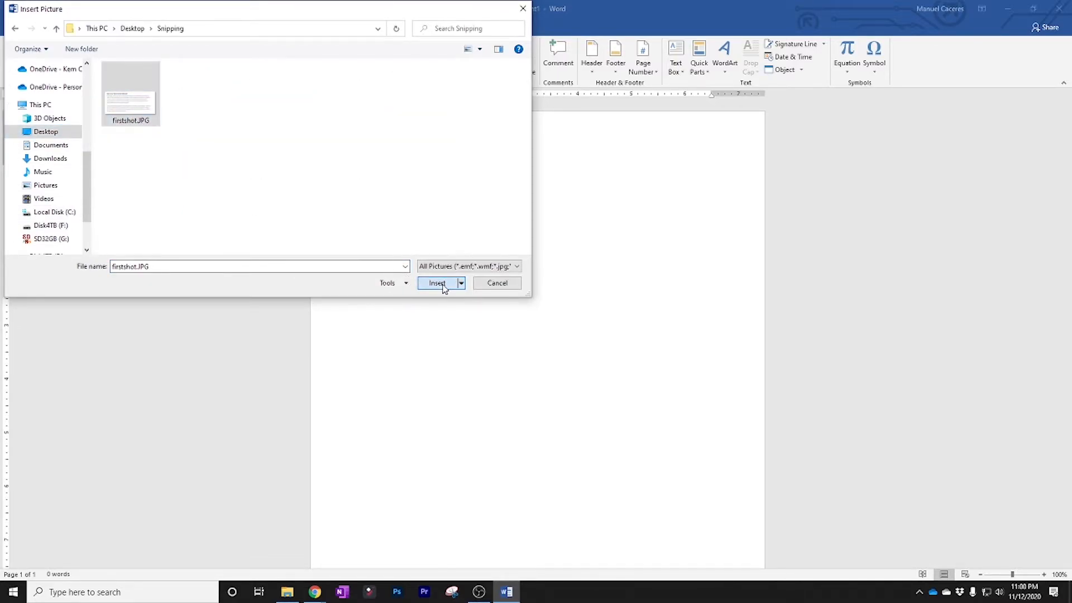
{"action": "left_click_drag", "start_coordinate": [550, 189], "coordinate": [530, 230]}
{"action": "key", "text": "ctrl+a"}
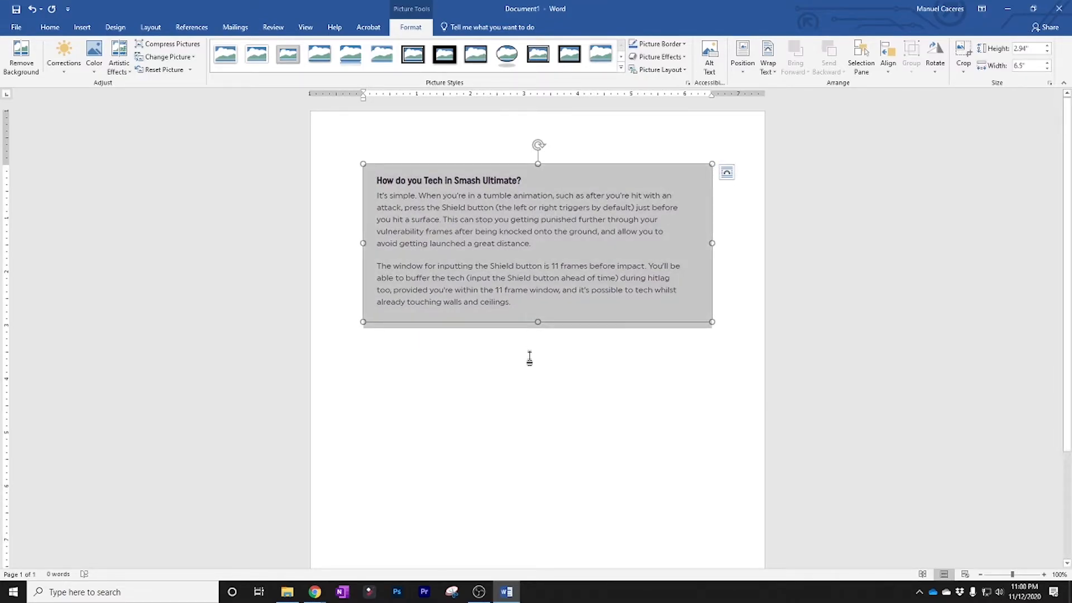
{"action": "left_click", "coordinate": [742, 307]}
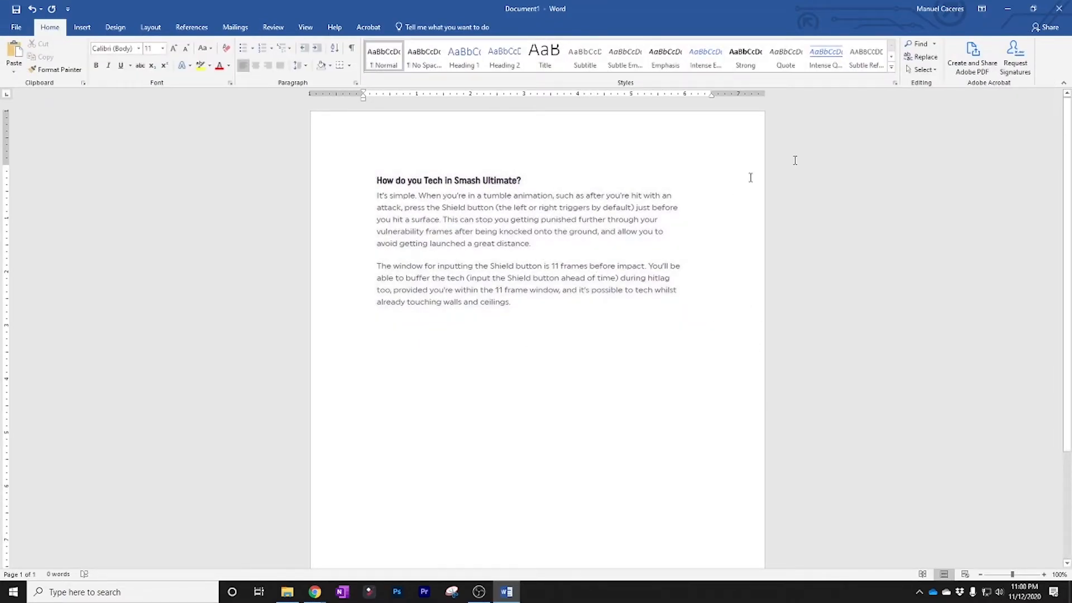
Minimize Word and File Explorer and bring up the Xbox videos on the YouTube page in the browser
{"action": "left_click", "coordinate": [1008, 8]}
{"action": "left_click", "coordinate": [1006, 6]}
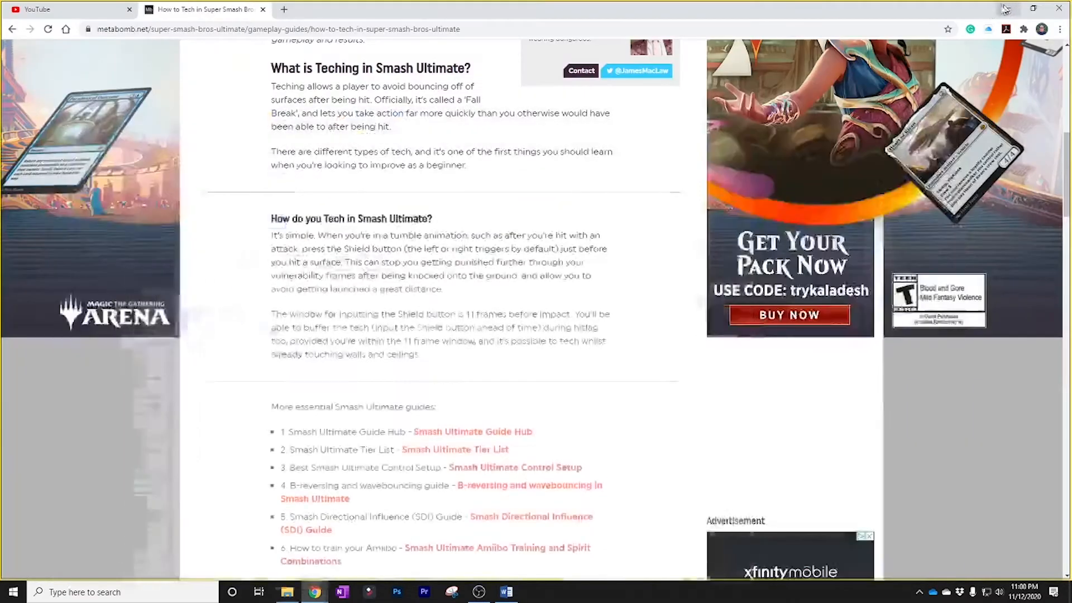
{"action": "left_click", "coordinate": [94, 14]}
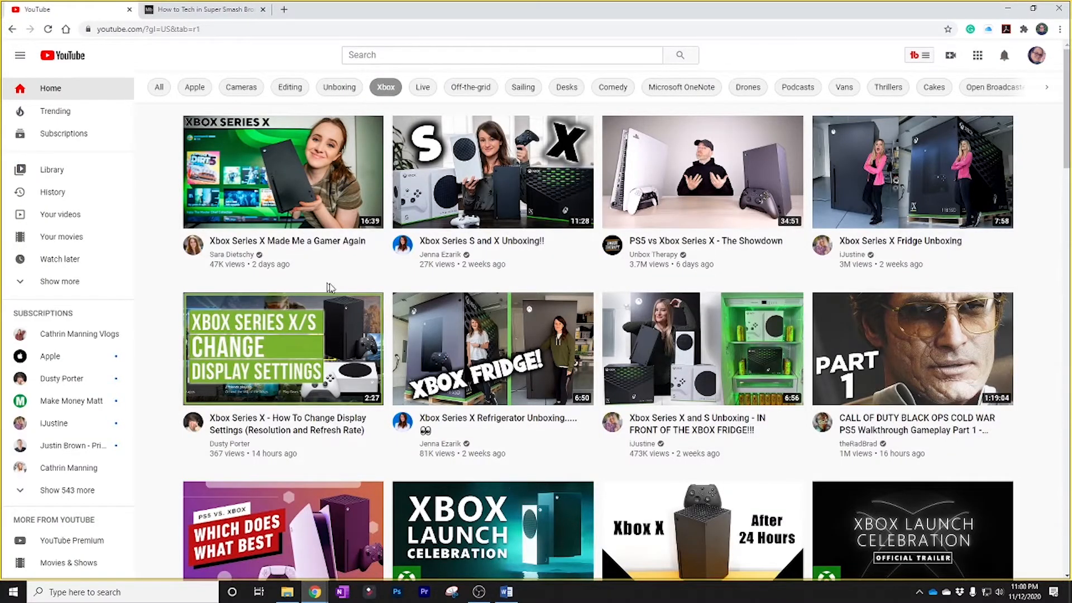
{"action": "scroll", "coordinate": [380, 306], "scroll_direction": "down", "scroll_amount": 4}
{"action": "scroll", "coordinate": [380, 307], "scroll_direction": "down", "scroll_amount": 8}
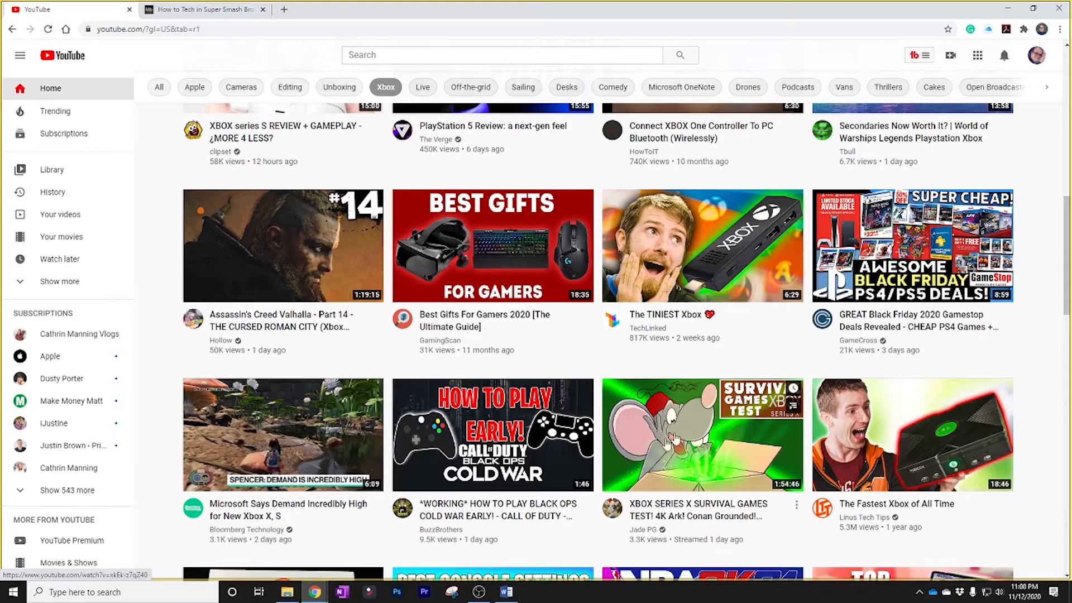
Open Snipping Tool, capture a rectangular snip of the middle row of four YouTube videos, and reposition the snip window
{"action": "left_click", "coordinate": [449, 595]}
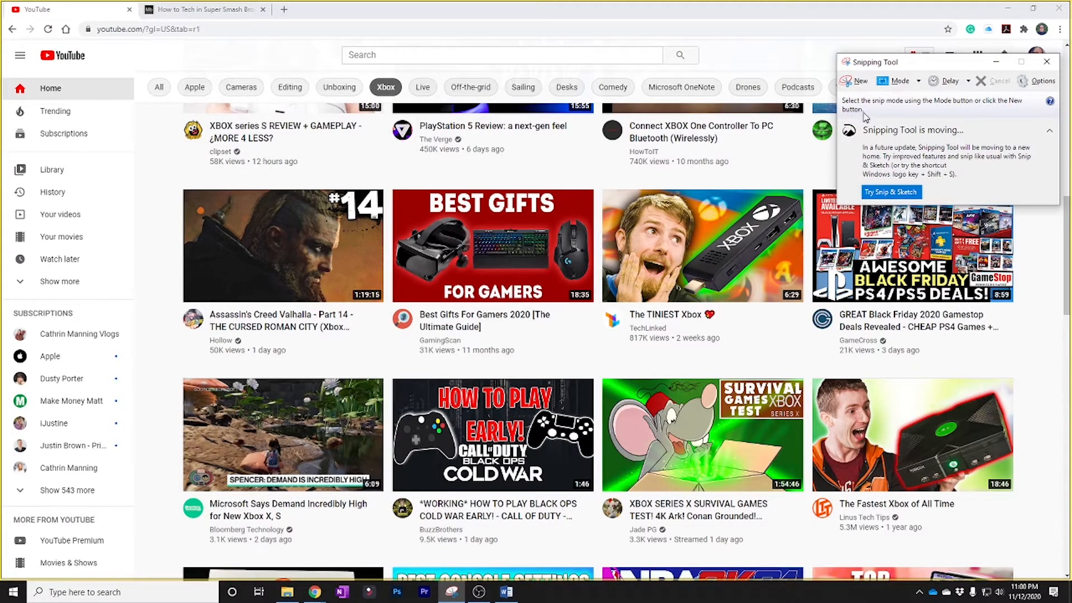
{"action": "left_click", "coordinate": [853, 84]}
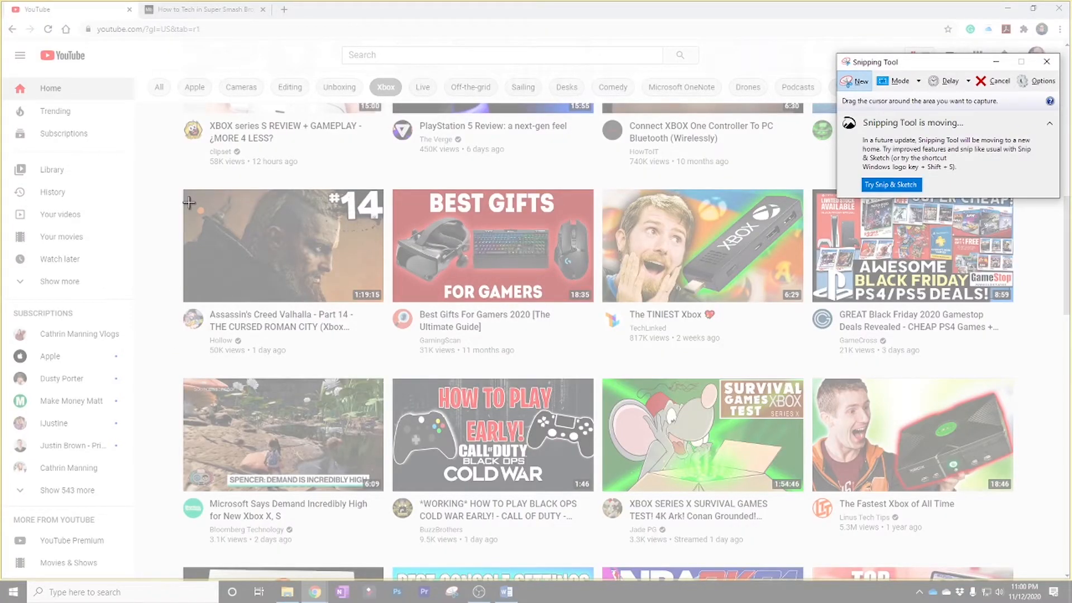
{"action": "left_click_drag", "start_coordinate": [168, 178], "coordinate": [1031, 359]}
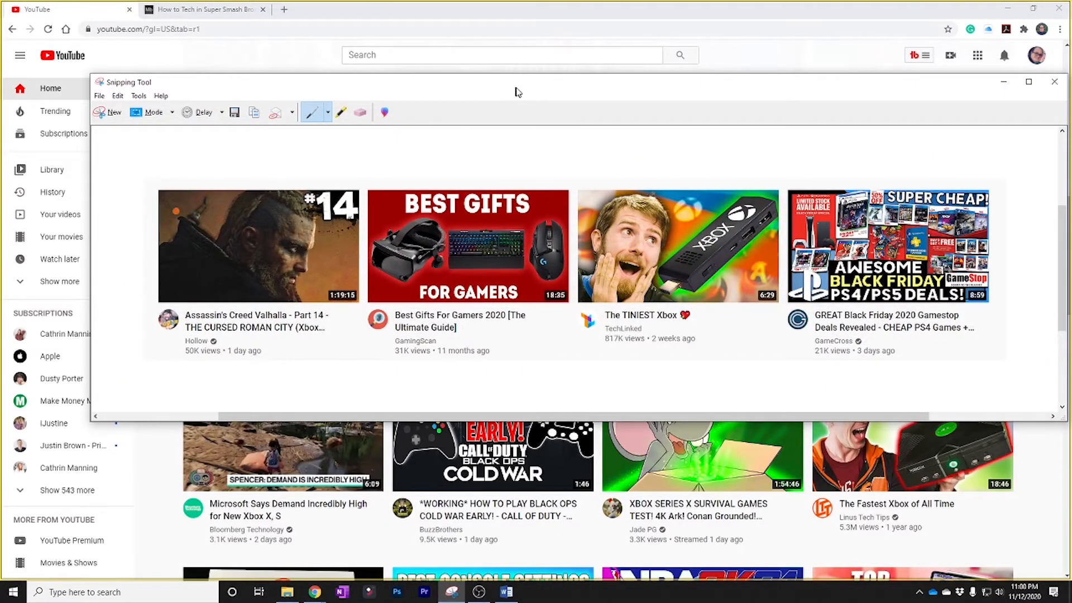
{"action": "left_click_drag", "start_coordinate": [514, 88], "coordinate": [461, 84]}
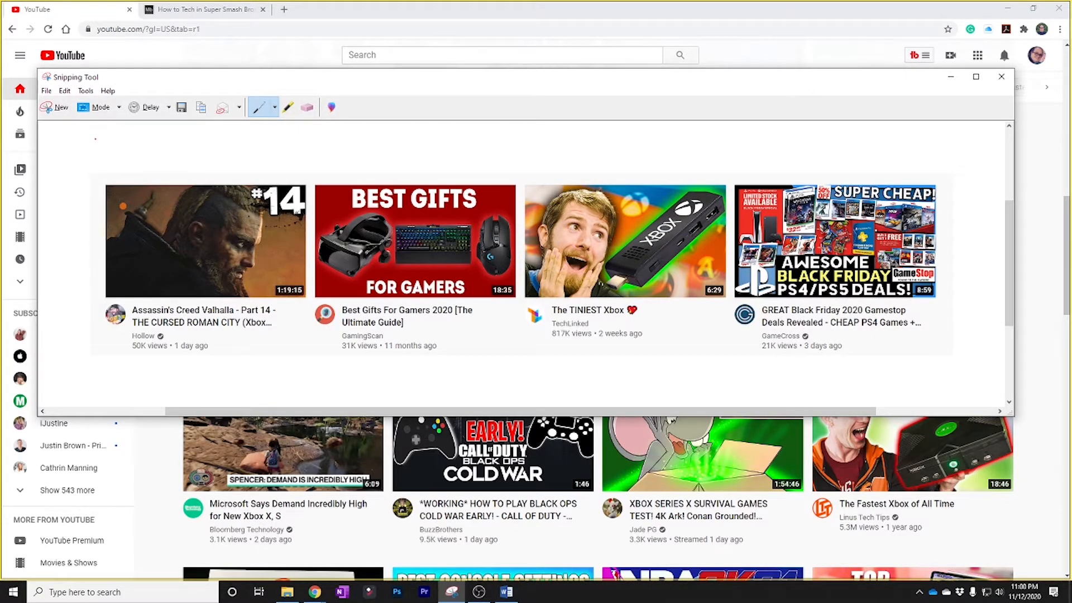
Save the video-row snip as a JPEG file in the Desktop's Snipping folder and close Snipping Tool
{"action": "left_click", "coordinate": [1001, 76]}
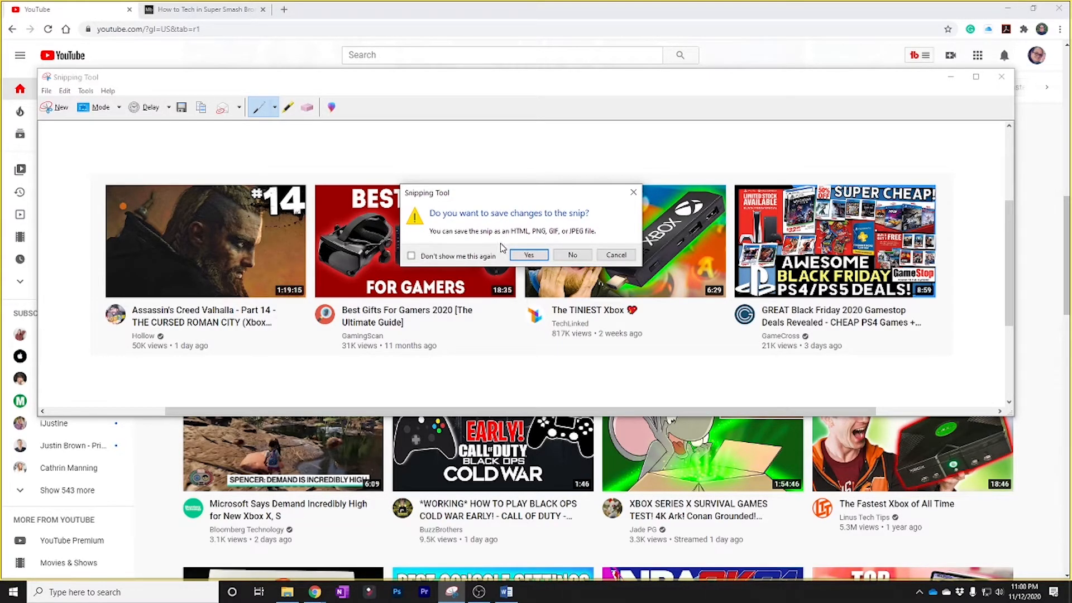
{"action": "left_click", "coordinate": [528, 254]}
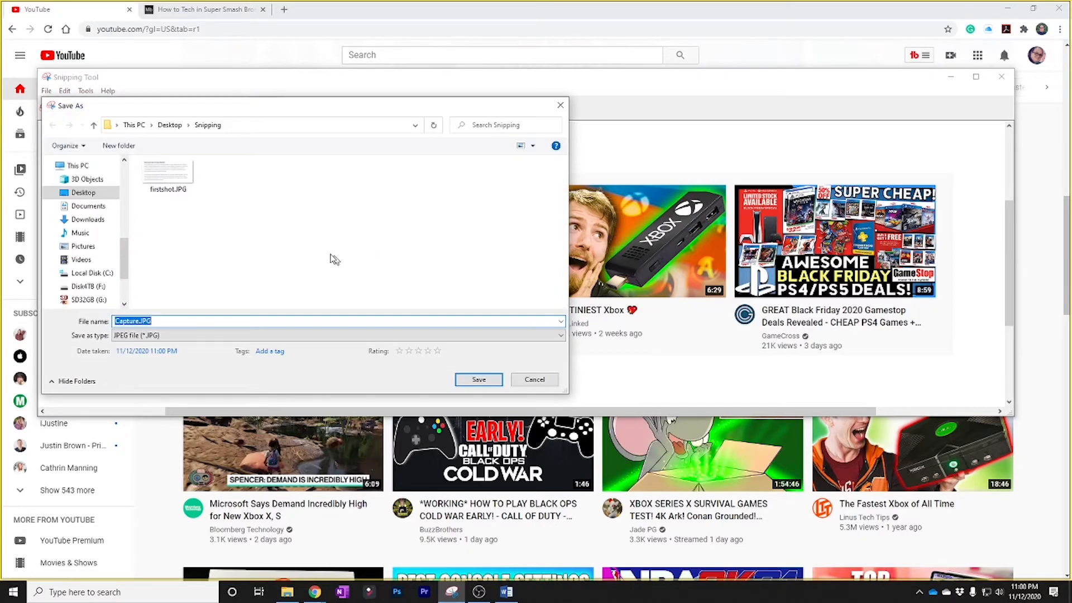
{"action": "left_click", "coordinate": [167, 192]}
{"action": "double_click", "coordinate": [138, 321]}
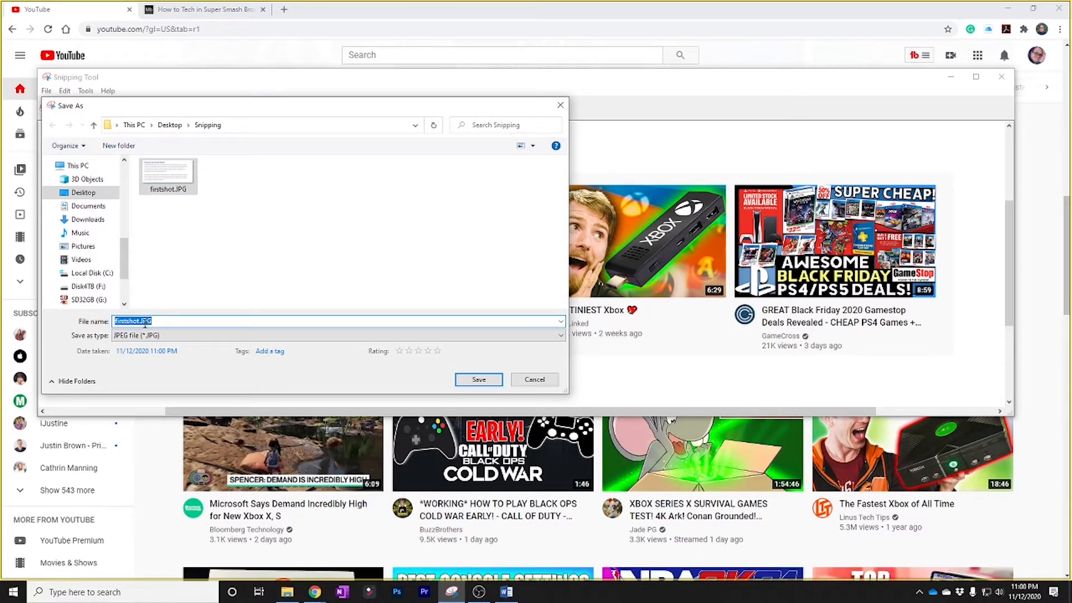
{"action": "left_click", "coordinate": [138, 322]}
{"action": "left_click", "coordinate": [484, 382]}
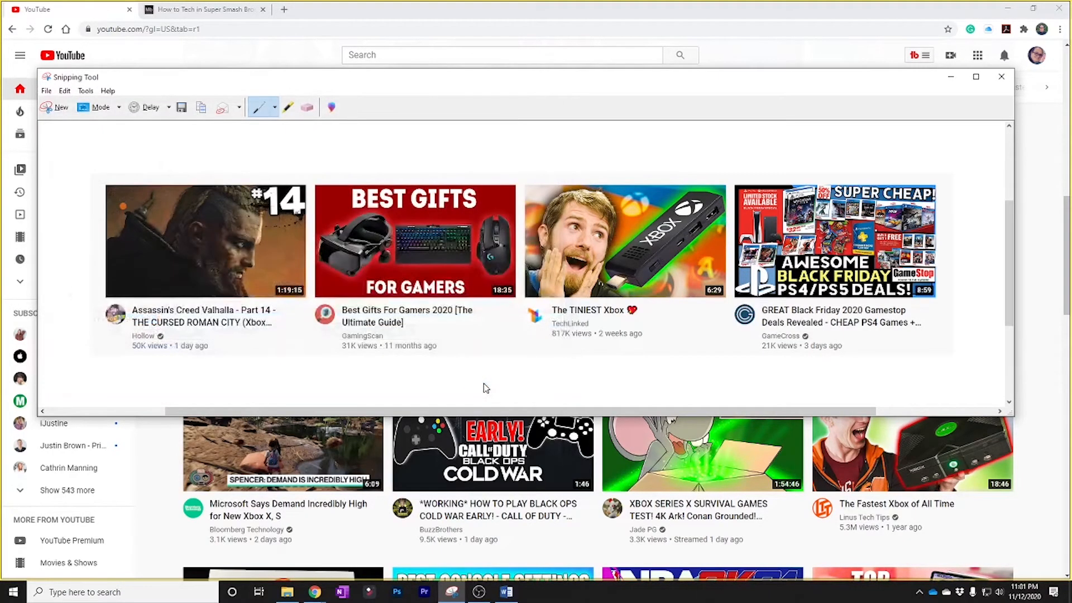
{"action": "left_click", "coordinate": [1002, 77]}
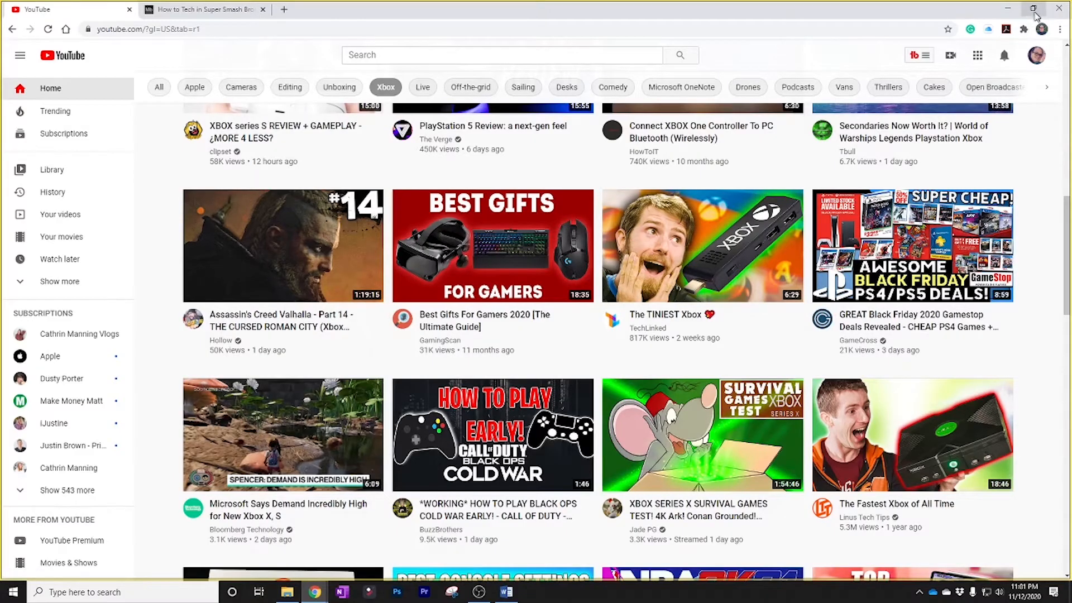
Minimize the browser, switch to Word and insert the saved video-row snip on the line below the first picture
{"action": "left_click", "coordinate": [1008, 9]}
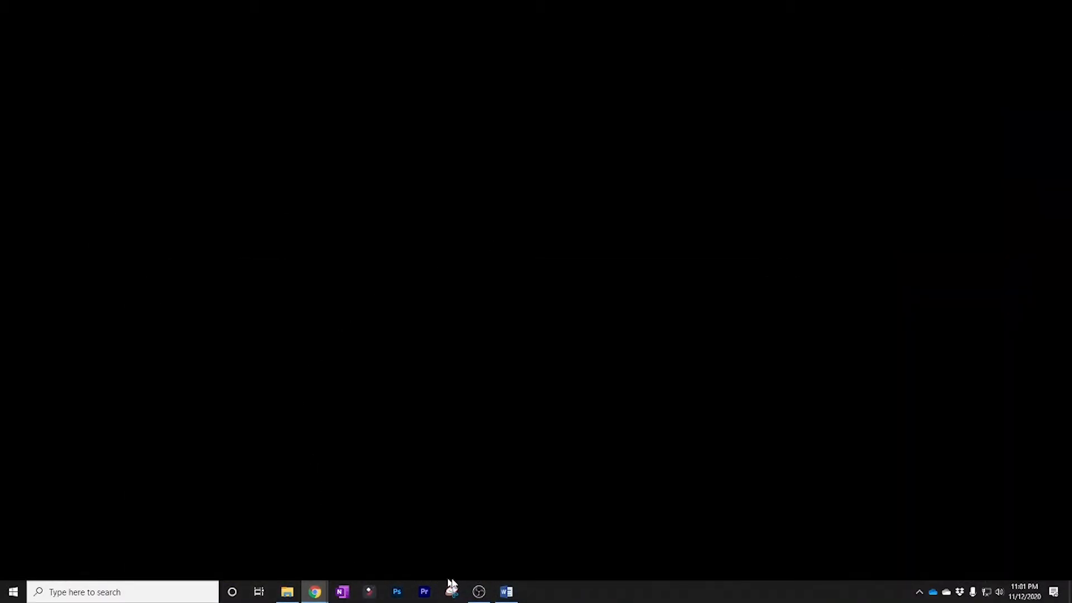
{"action": "left_click", "coordinate": [505, 592]}
{"action": "left_click_drag", "start_coordinate": [376, 345], "coordinate": [395, 344]}
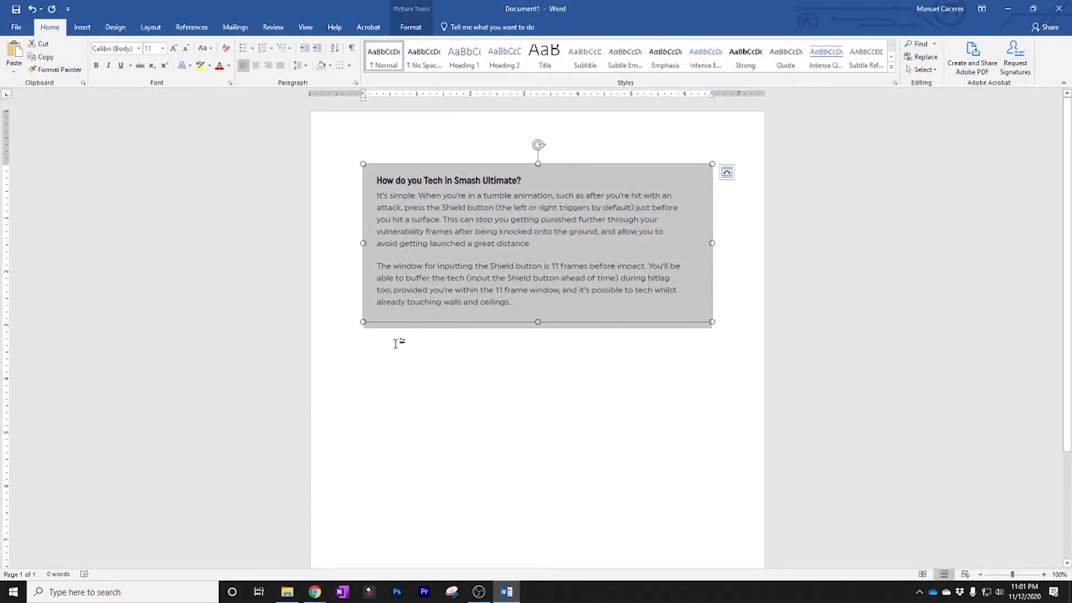
{"action": "left_click", "coordinate": [737, 314]}
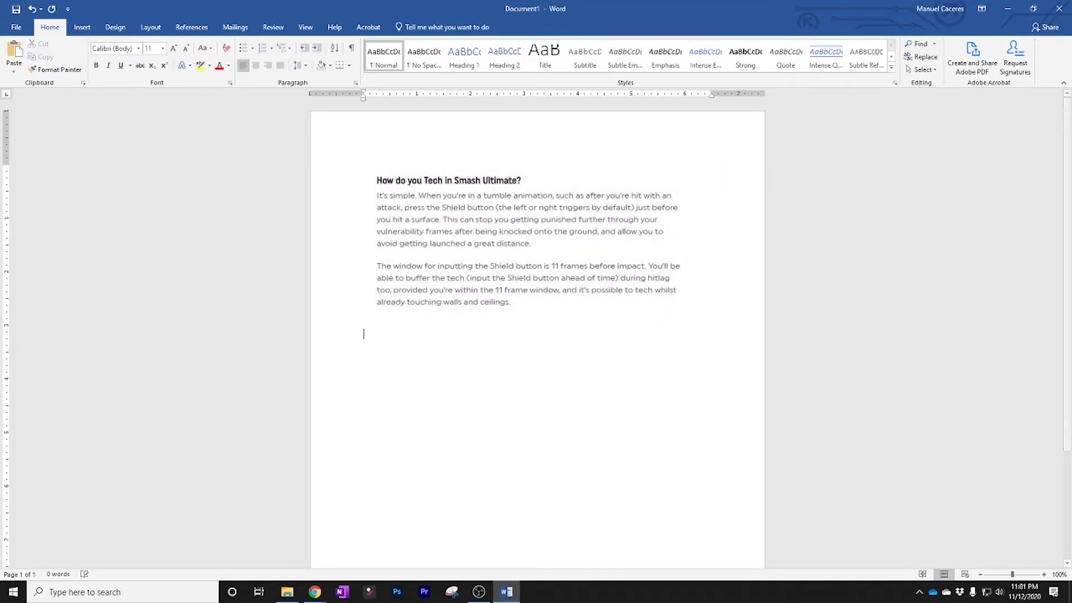
{"action": "left_click", "coordinate": [84, 27]}
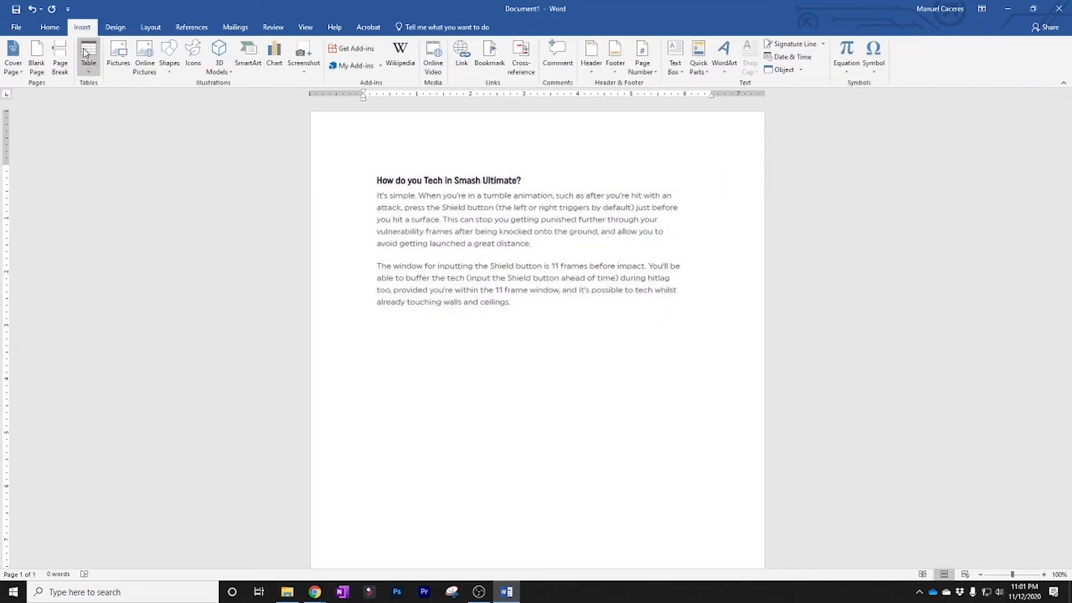
{"action": "left_click", "coordinate": [118, 56]}
{"action": "left_click", "coordinate": [130, 115]}
{"action": "left_click", "coordinate": [427, 286]}
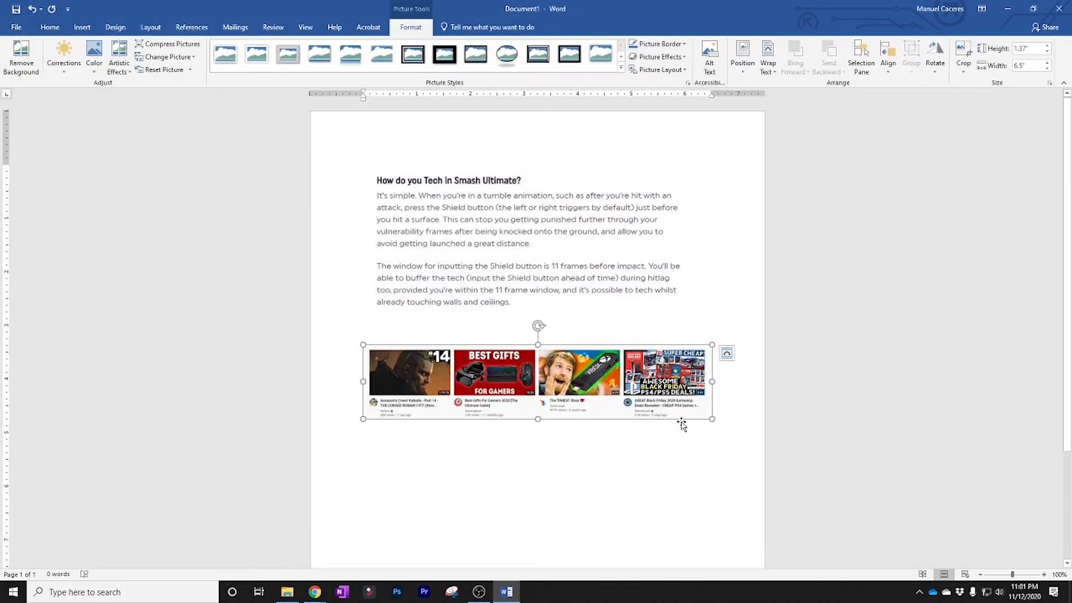
Try the corner resizing and rotation handles on the inserted video-row picture, and minimize Word
{"action": "left_click_drag", "start_coordinate": [714, 418], "coordinate": [649, 419]}
{"action": "mouse_move", "coordinate": [538, 330]}
{"action": "left_mouse_down"}
{"action": "mouse_move", "coordinate": [555, 332]}
{"action": "mouse_move", "coordinate": [538, 329]}
{"action": "left_mouse_up"}
{"action": "left_click", "coordinate": [1007, 9]}
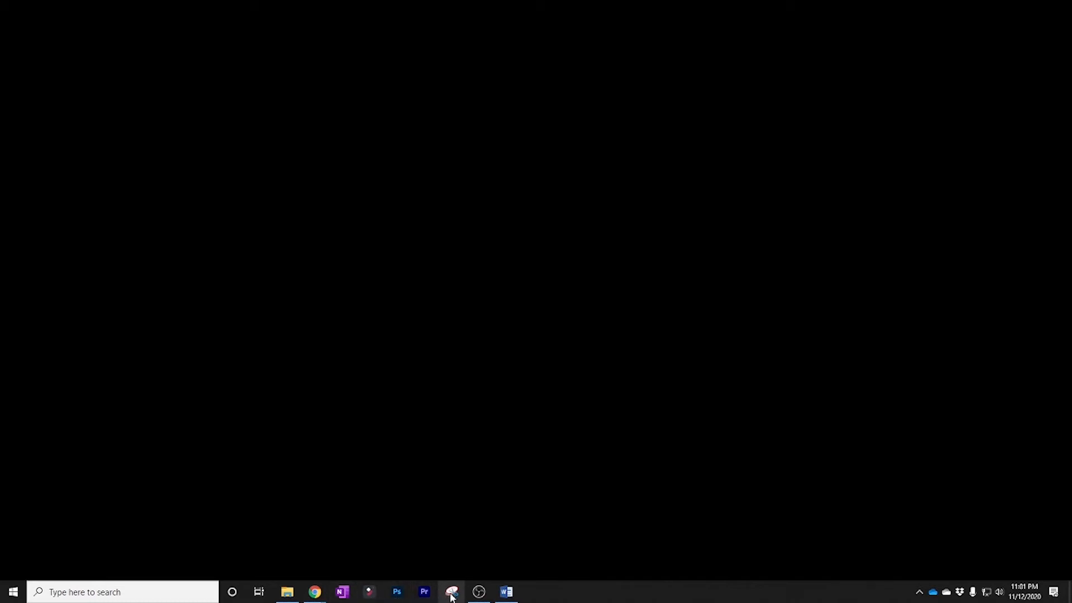
Search Windows for "sni", launch Snipping Tool from the results to view its window, and close it
{"action": "left_click", "coordinate": [13, 592]}
{"action": "scroll", "coordinate": [84, 426], "scroll_direction": "down", "scroll_amount": 10}
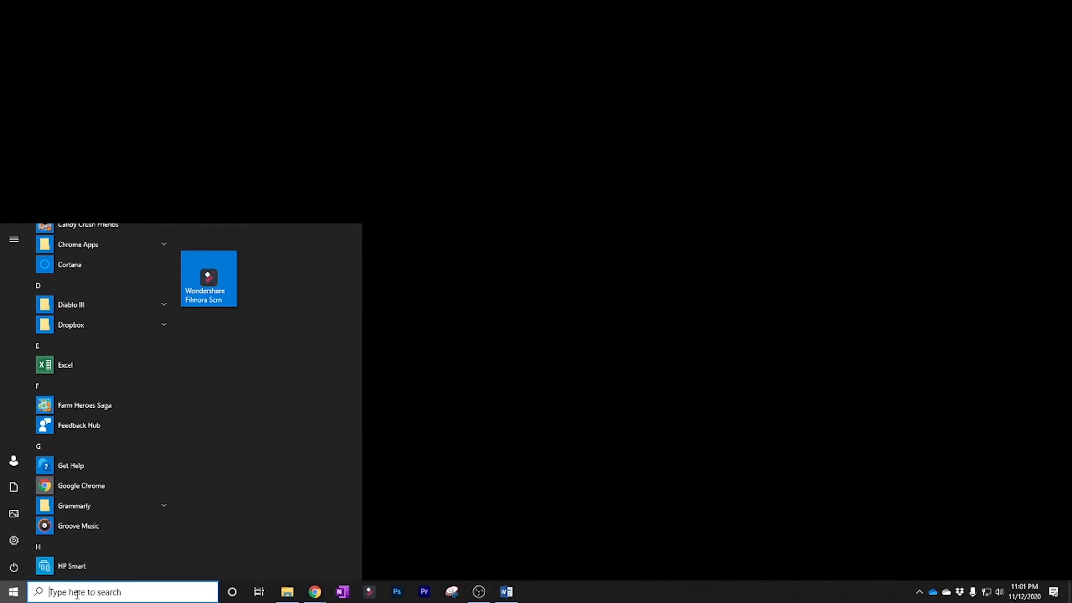
{"action": "left_click", "coordinate": [77, 593]}
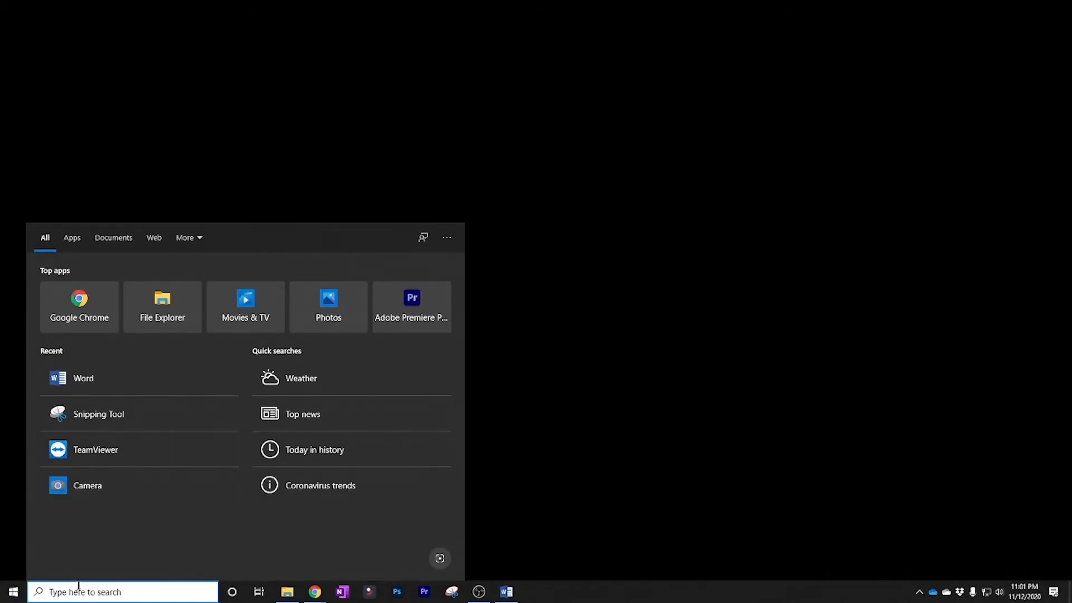
{"action": "type", "text": "sni"}
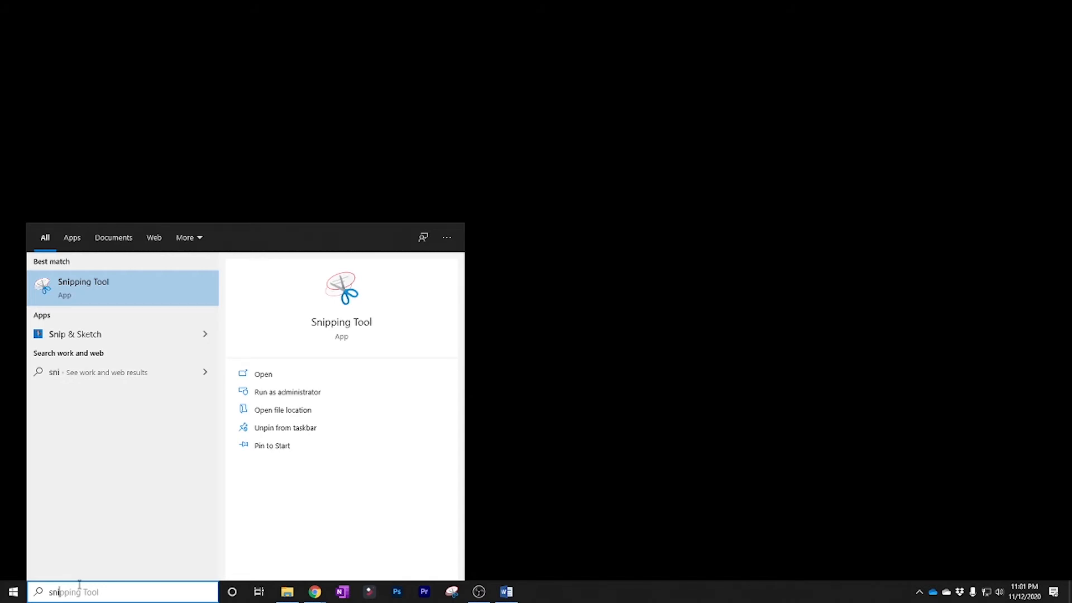
{"action": "left_click", "coordinate": [93, 293]}
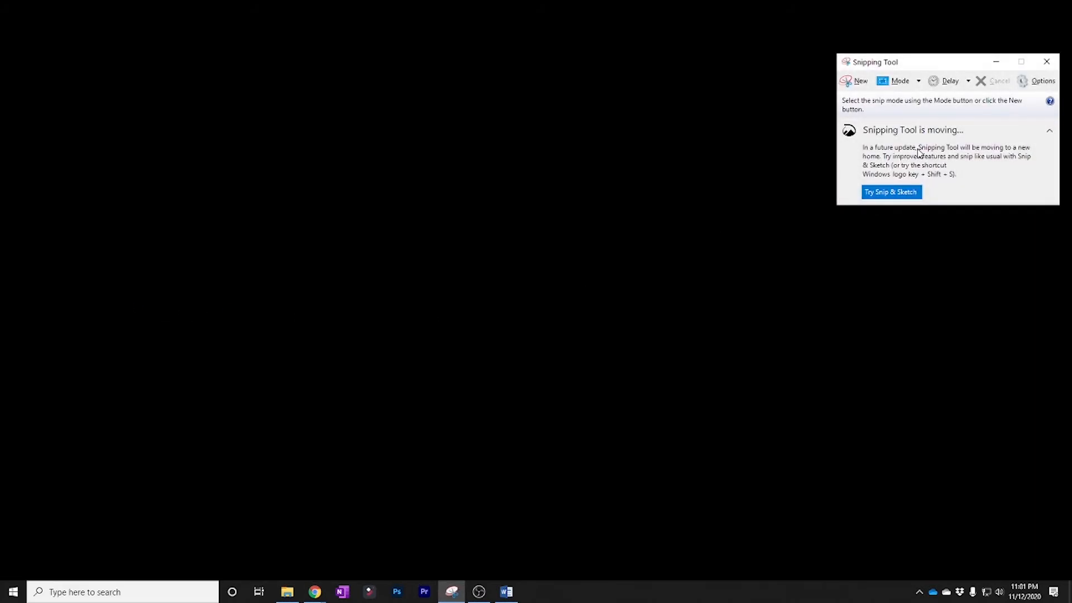
{"action": "left_click", "coordinate": [1047, 62]}
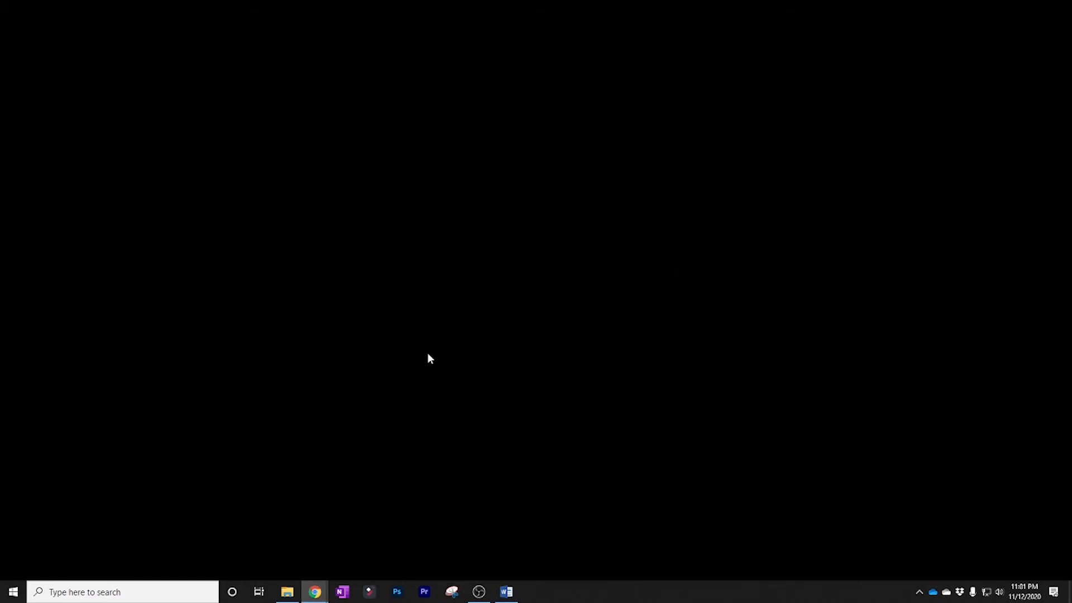